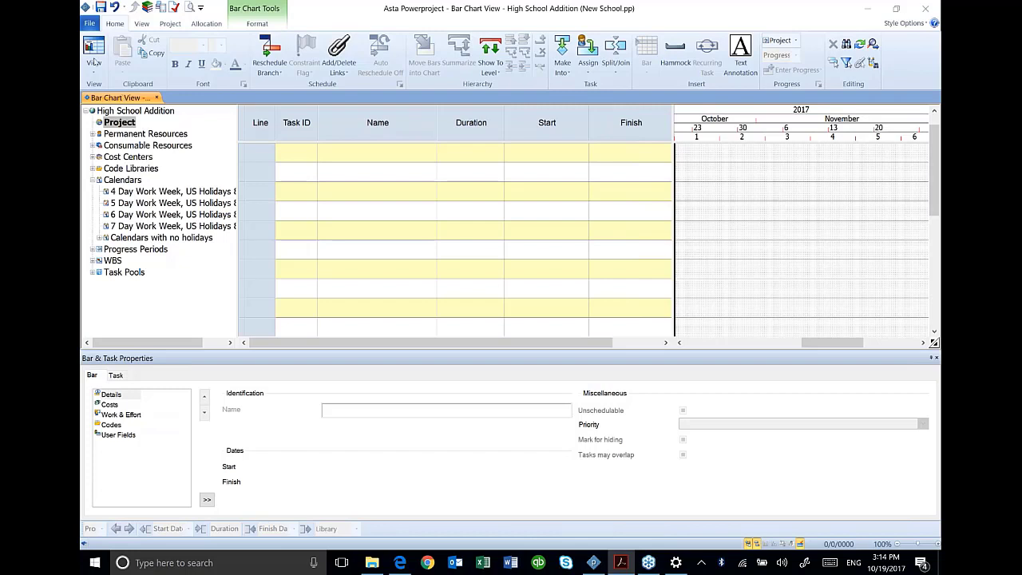
Insert a child summary named Milestones under Project at the end of the chart
{"action": "left_click", "coordinate": [99, 122]}
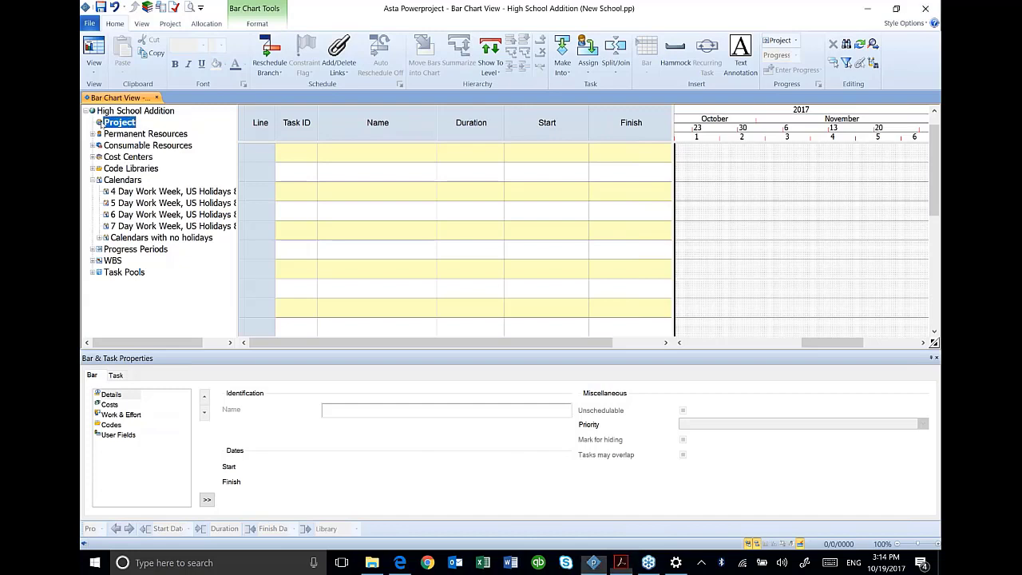
{"action": "right_click", "coordinate": [99, 123]}
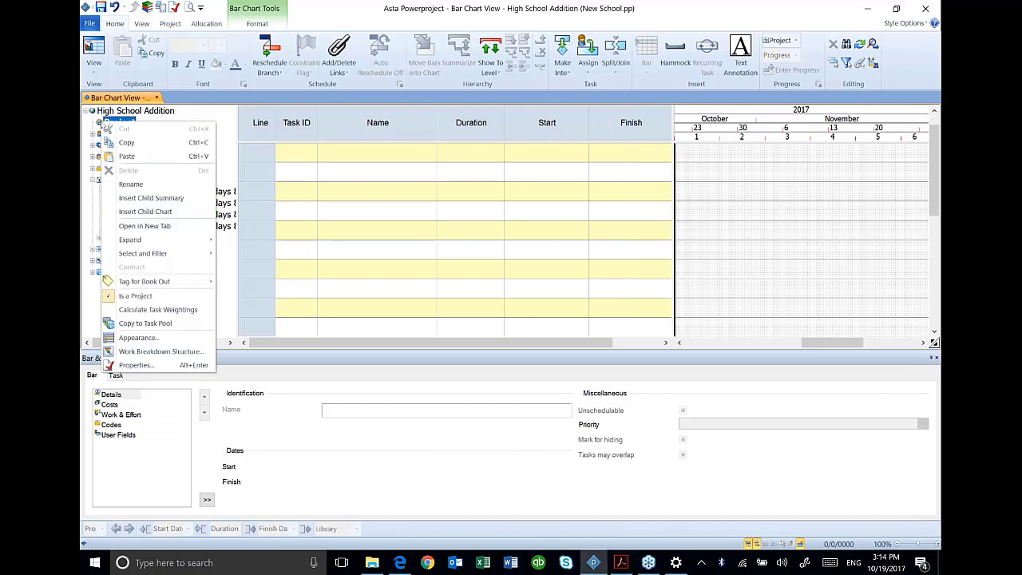
{"action": "left_click", "coordinate": [138, 197]}
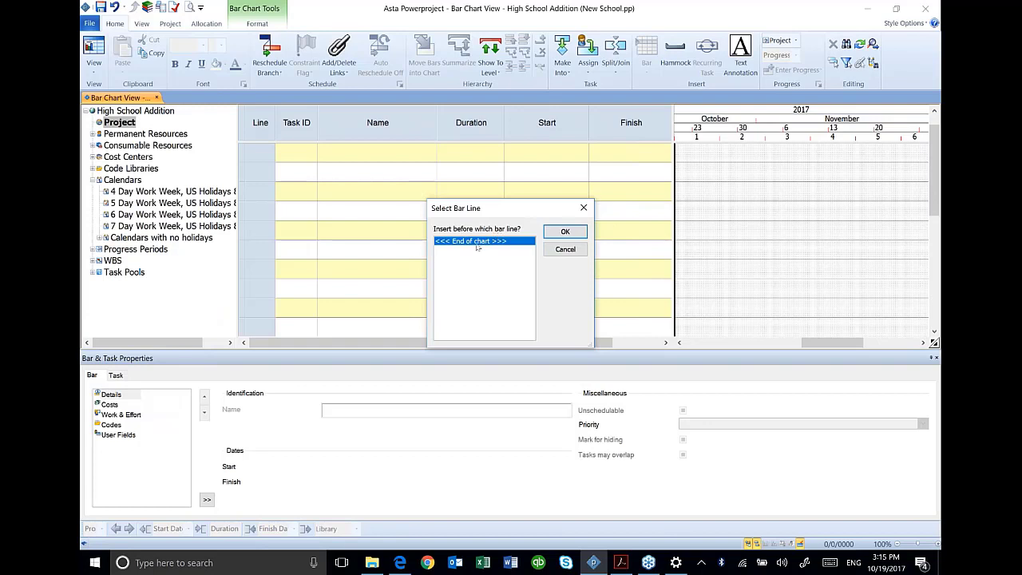
{"action": "left_click", "coordinate": [564, 232]}
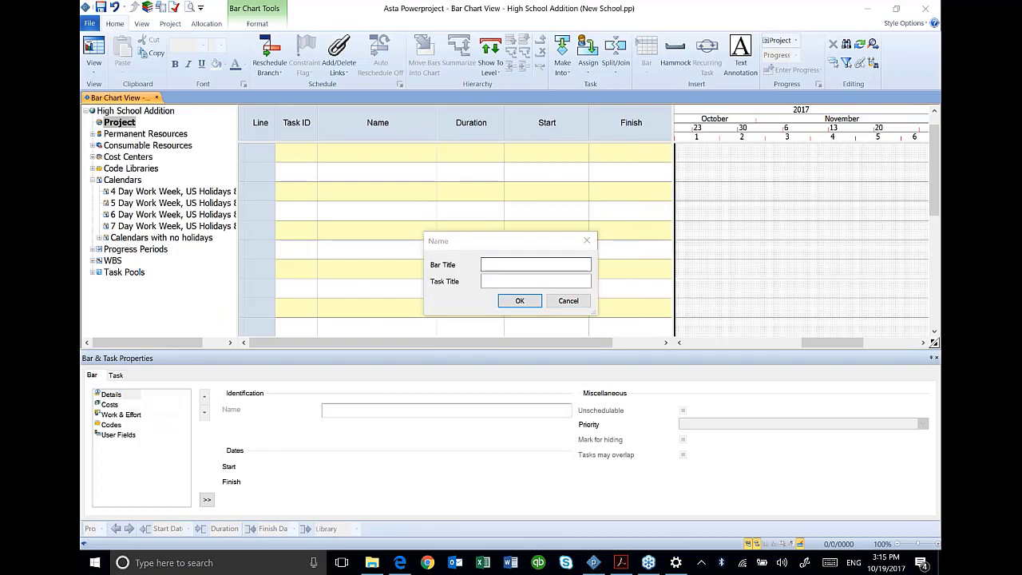
{"action": "type", "text": "Milestones"}
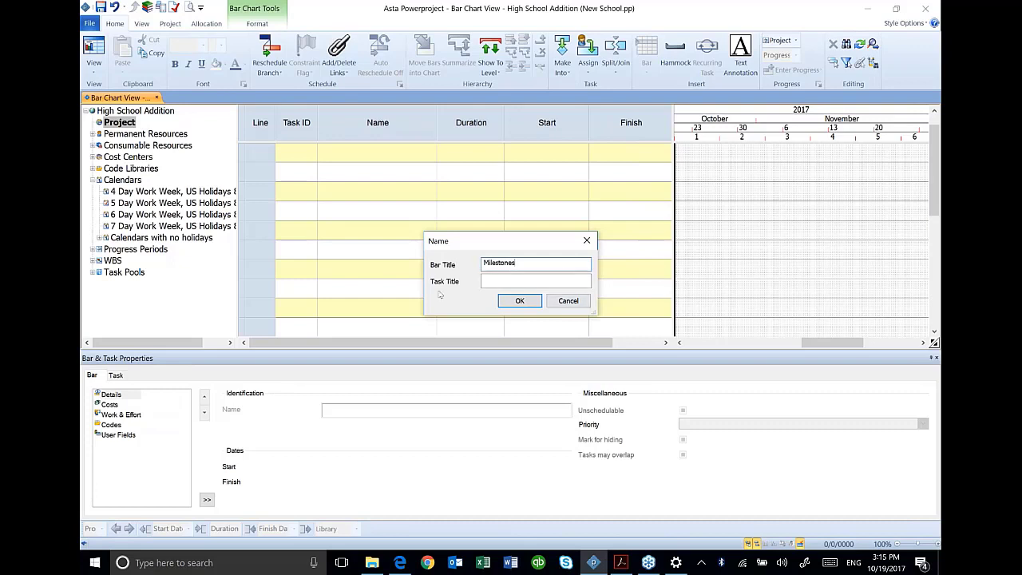
{"action": "left_click", "coordinate": [519, 300]}
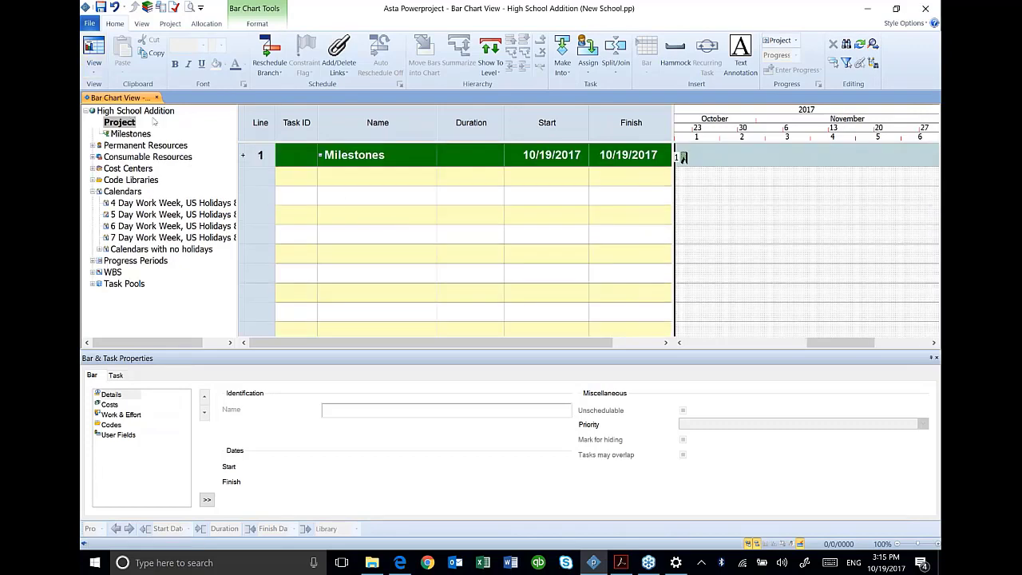
Add a Design child summary under Project at the end of the chart
{"action": "left_click", "coordinate": [120, 124]}
{"action": "right_click", "coordinate": [119, 125]}
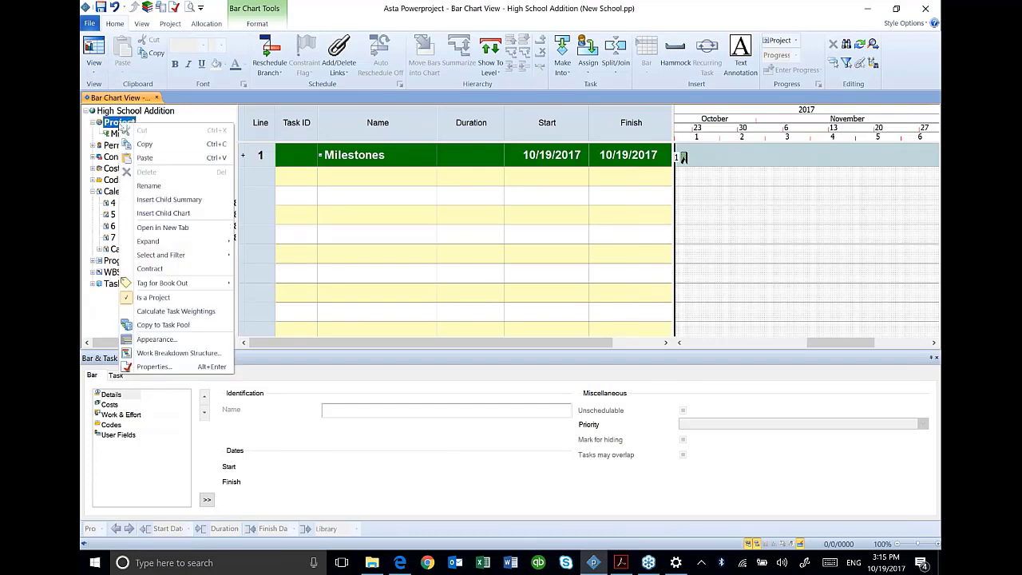
{"action": "left_click", "coordinate": [153, 199]}
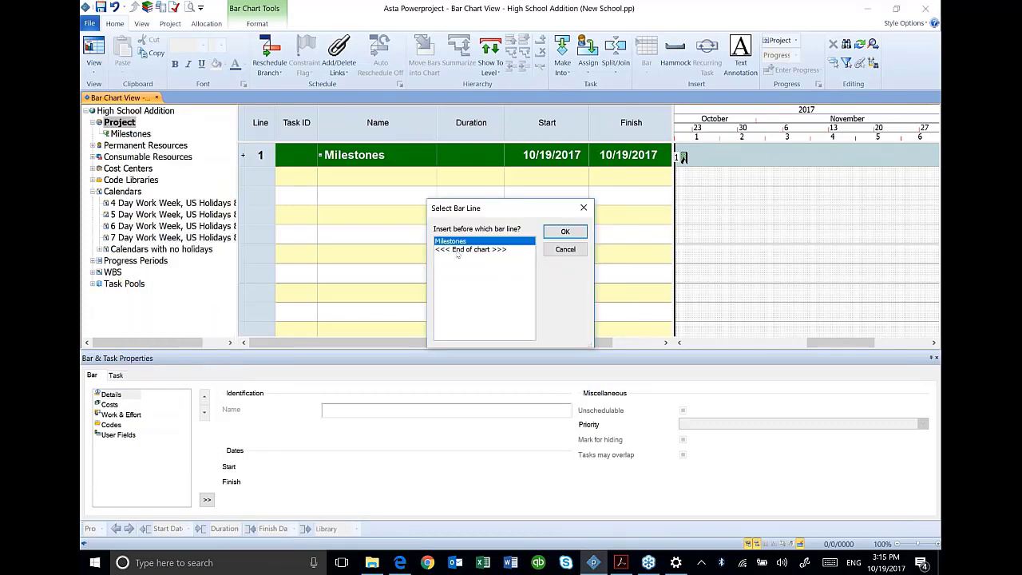
{"action": "left_click", "coordinate": [471, 249]}
{"action": "left_click", "coordinate": [564, 231]}
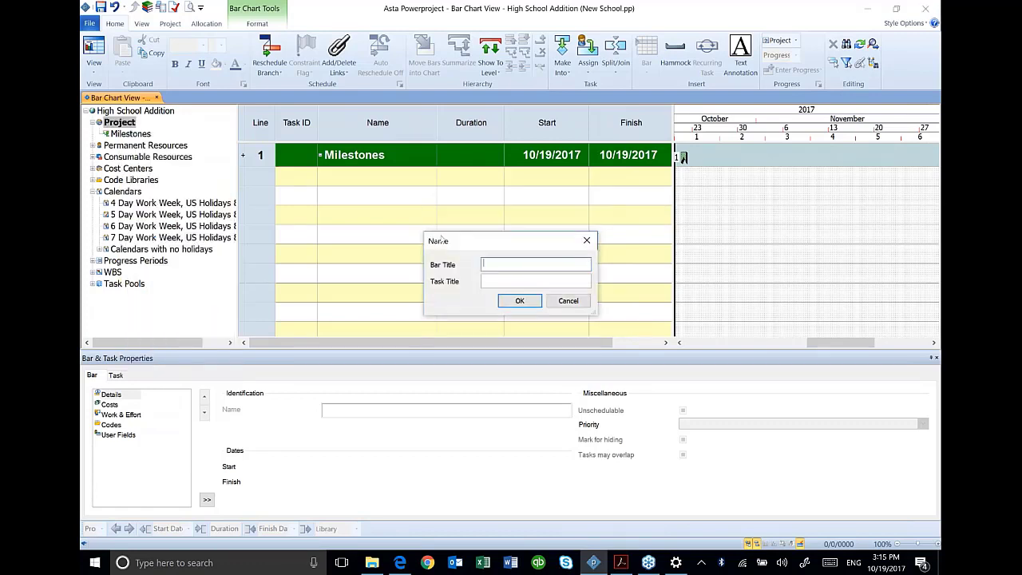
{"action": "type", "text": "Design"}
{"action": "left_click", "coordinate": [519, 300]}
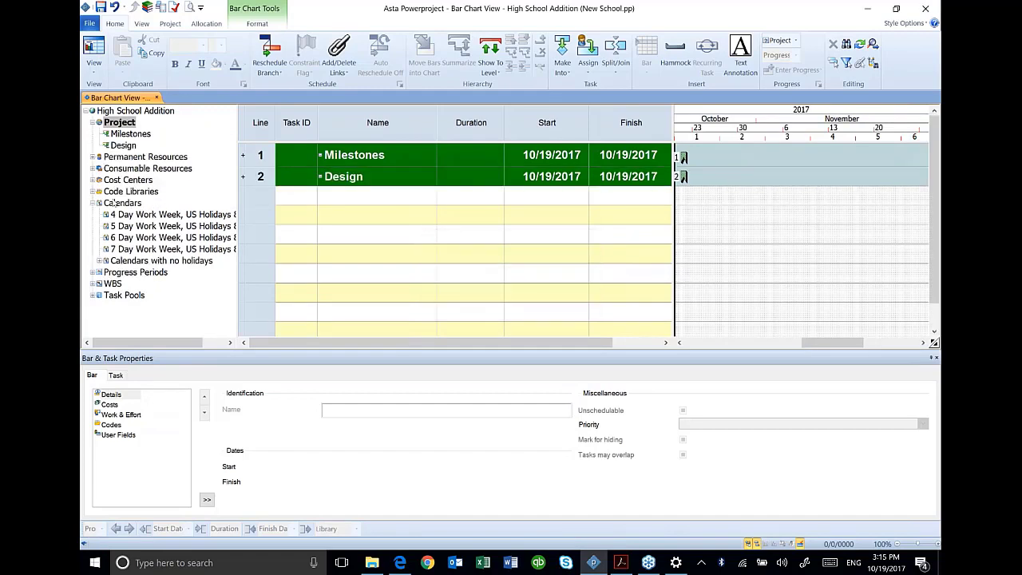
Add a Procurement child summary under Project at the end of the chart
{"action": "right_click", "coordinate": [120, 125]}
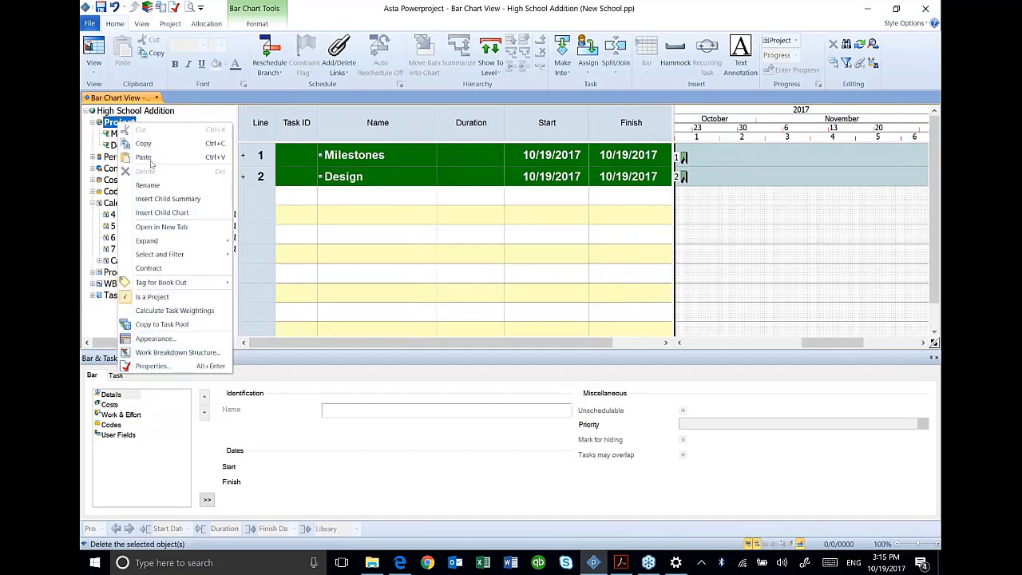
{"action": "left_click", "coordinate": [152, 199]}
{"action": "left_click", "coordinate": [464, 257]}
{"action": "left_click", "coordinate": [563, 231]}
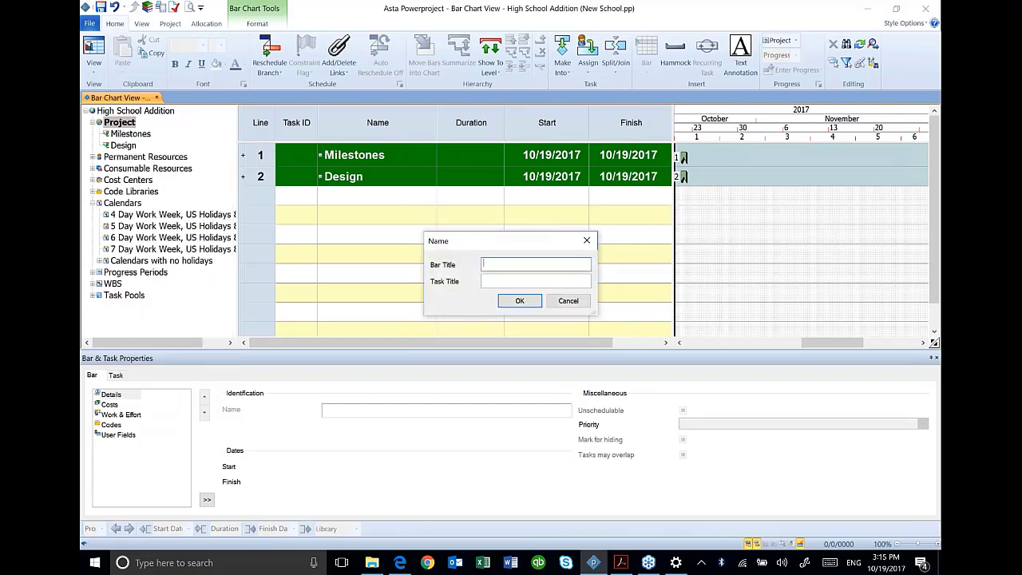
{"action": "type", "text": "Procurement"}
{"action": "left_click", "coordinate": [520, 300]}
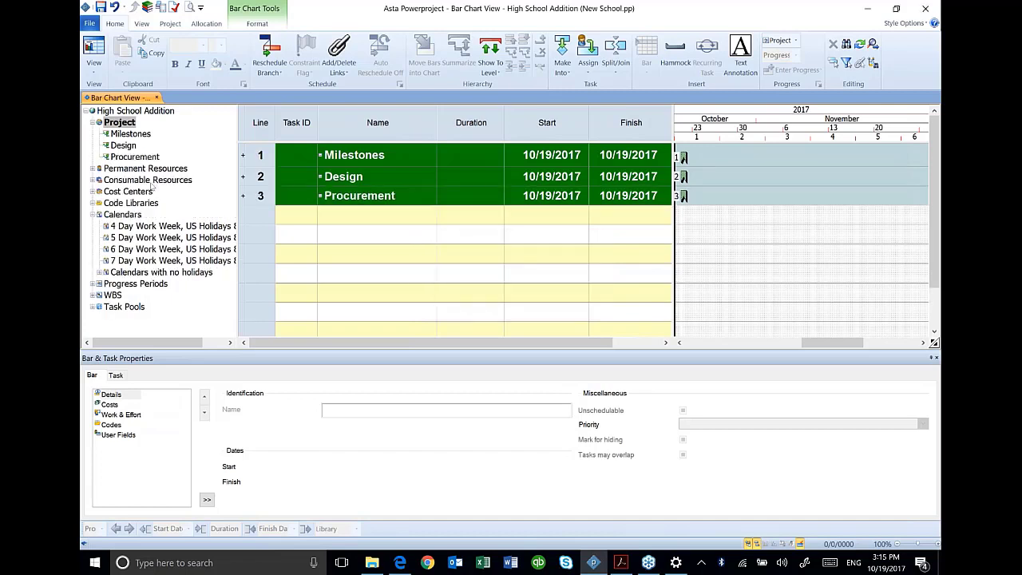
Add a Construction child summary under Project at the end of the chart
{"action": "left_click", "coordinate": [119, 122]}
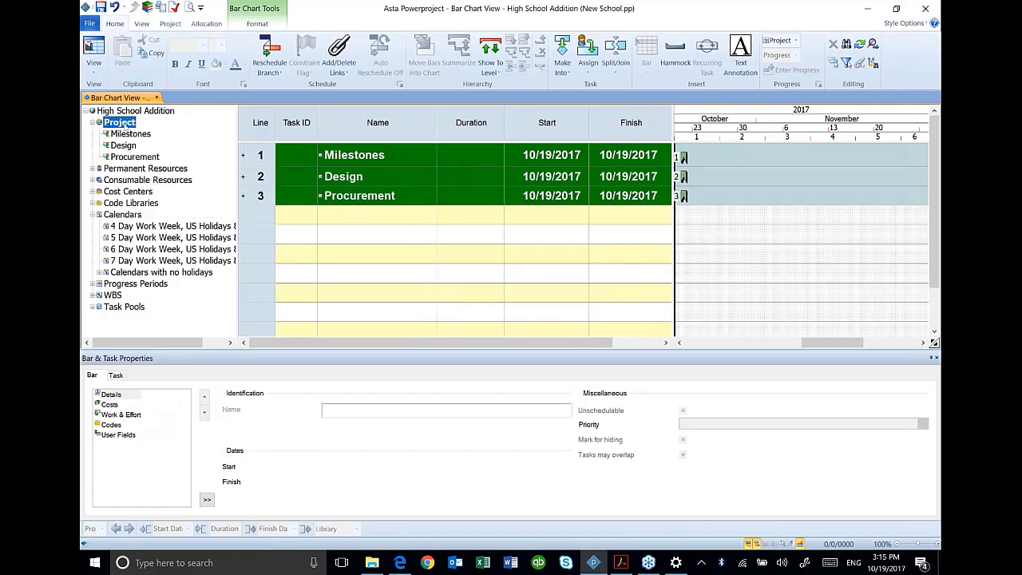
{"action": "right_click", "coordinate": [124, 123]}
{"action": "left_click", "coordinate": [167, 200]}
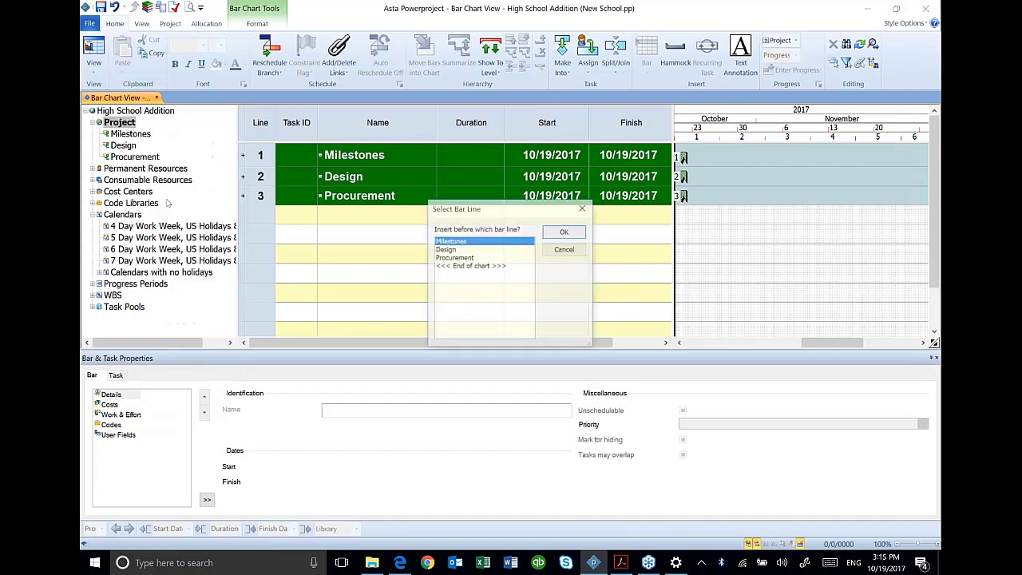
{"action": "left_click", "coordinate": [480, 267]}
{"action": "left_click", "coordinate": [564, 232]}
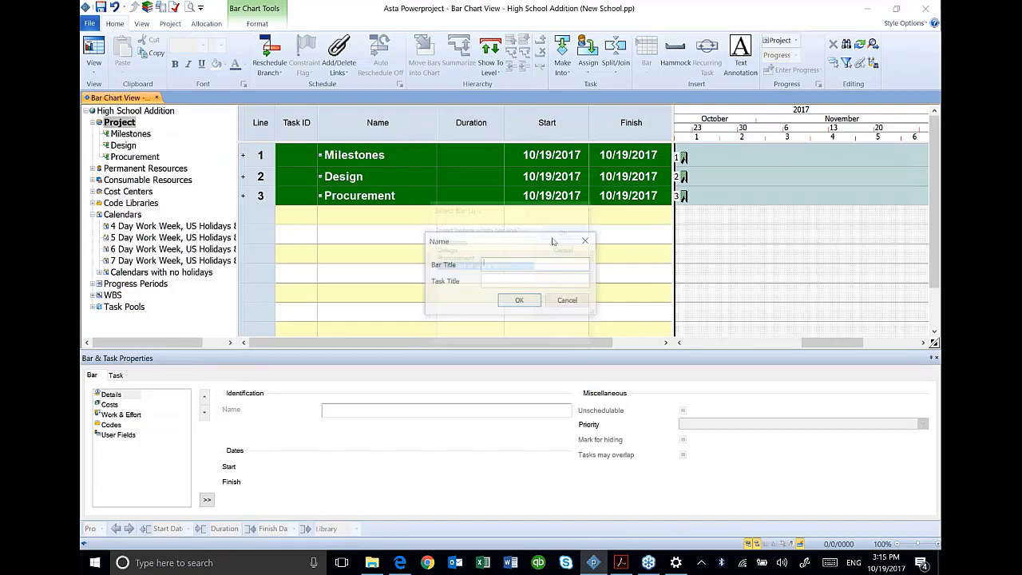
{"action": "type", "text": "Construction"}
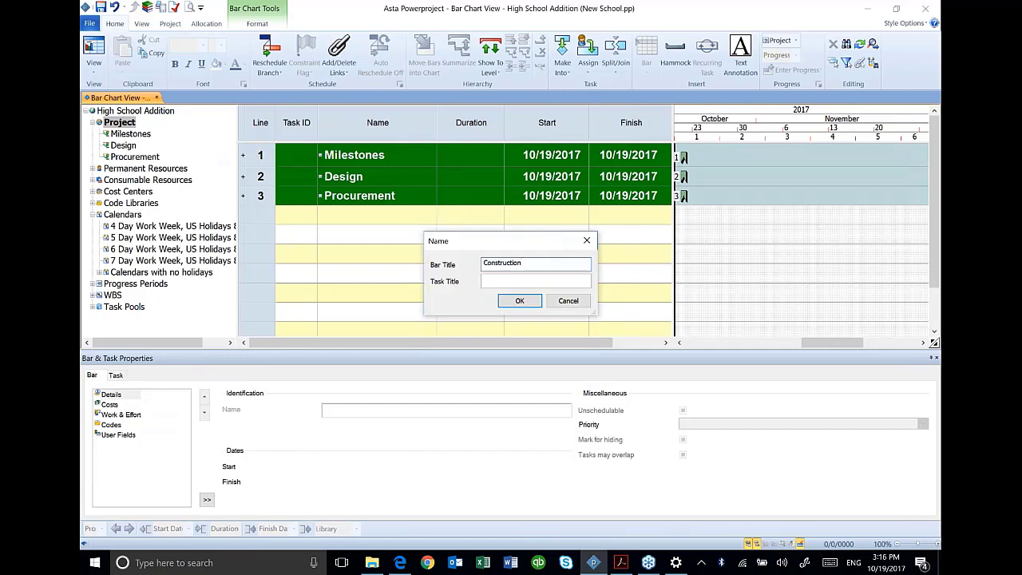
{"action": "key", "text": "Tab"}
{"action": "key", "text": "Return"}
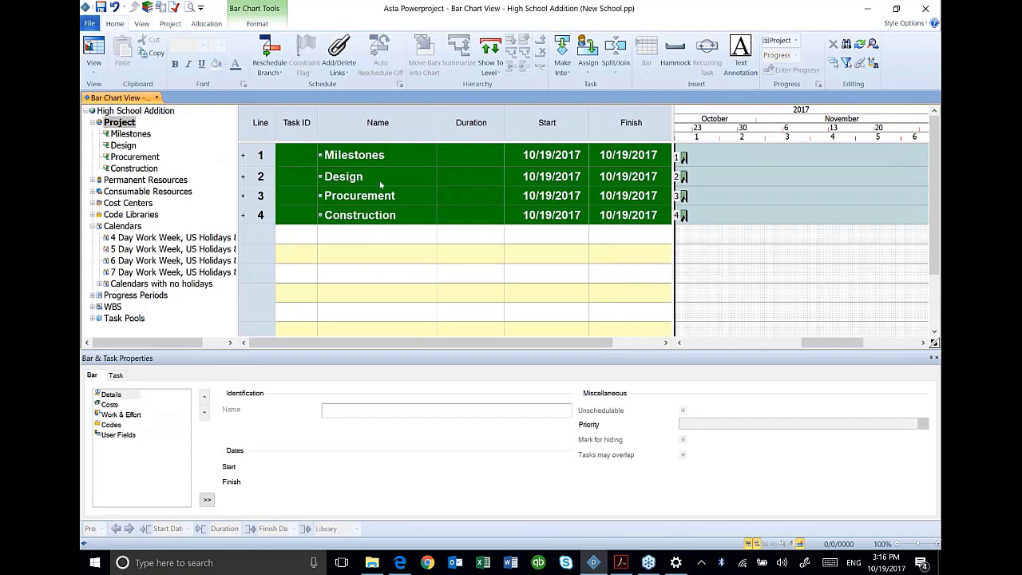
In Project's Appearance settings, add level 4 with a Goldenrod background and bold italic font
{"action": "right_click", "coordinate": [118, 125]}
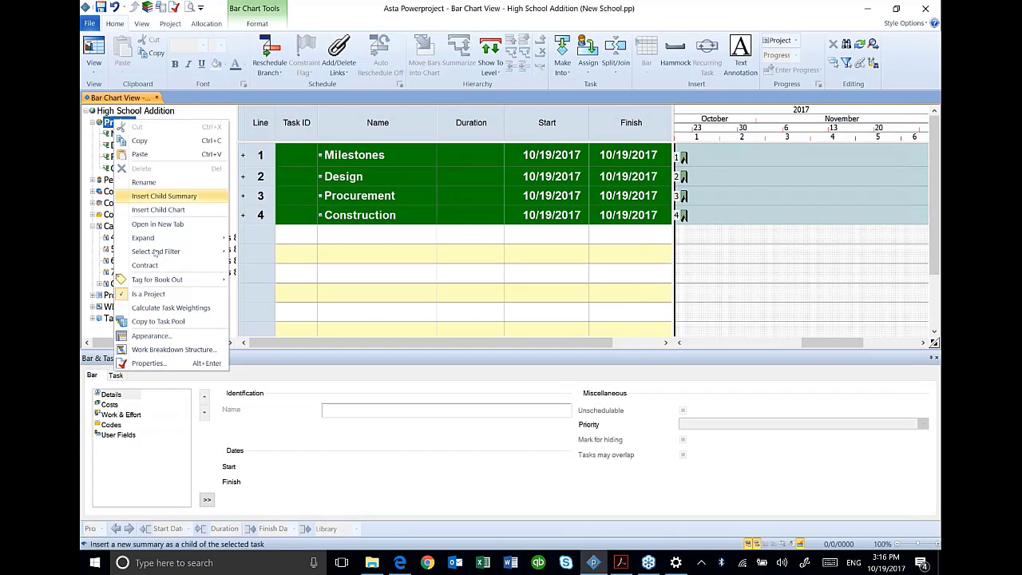
{"action": "left_click", "coordinate": [153, 335]}
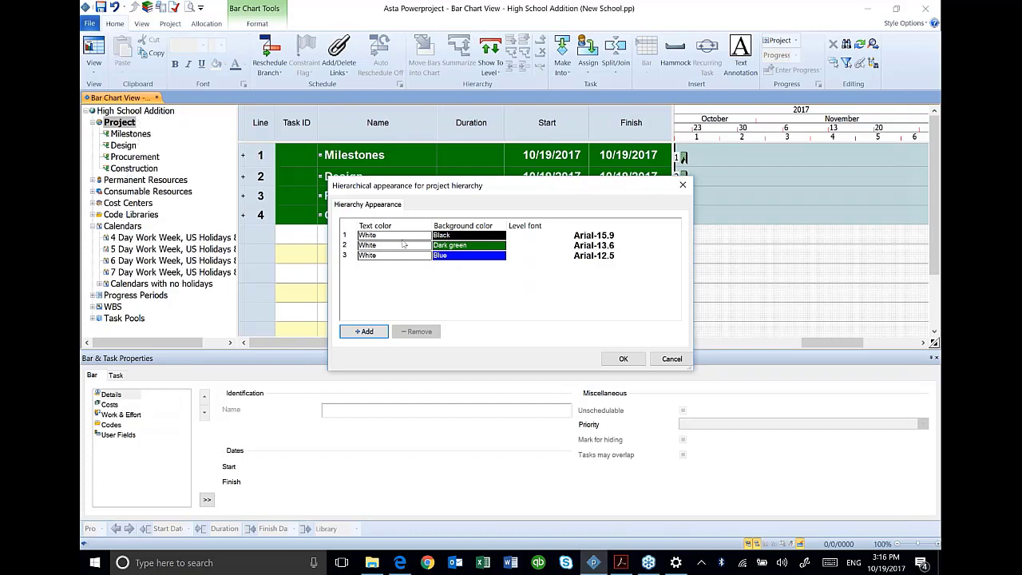
{"action": "left_click", "coordinate": [375, 331]}
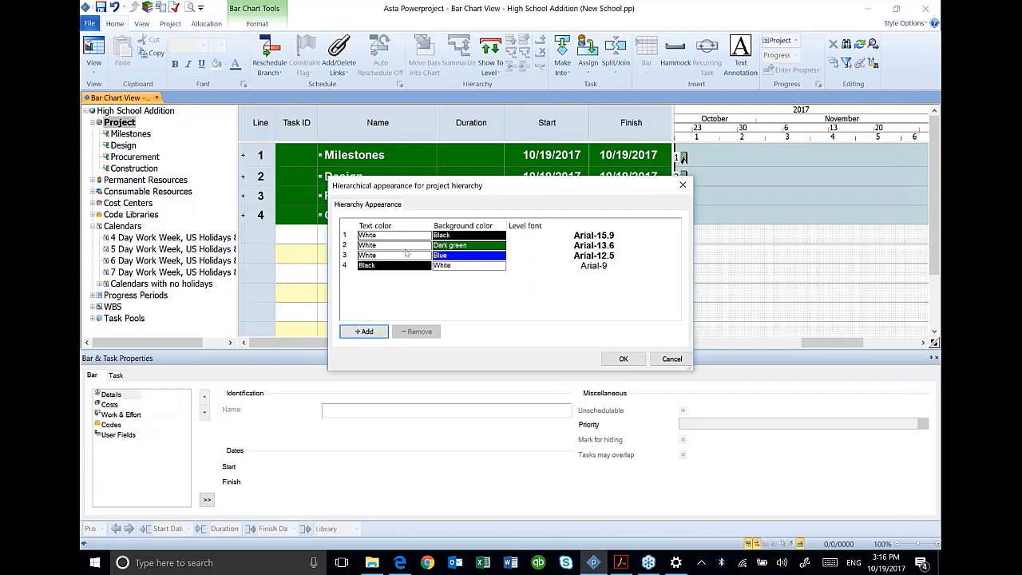
{"action": "left_click", "coordinate": [464, 266]}
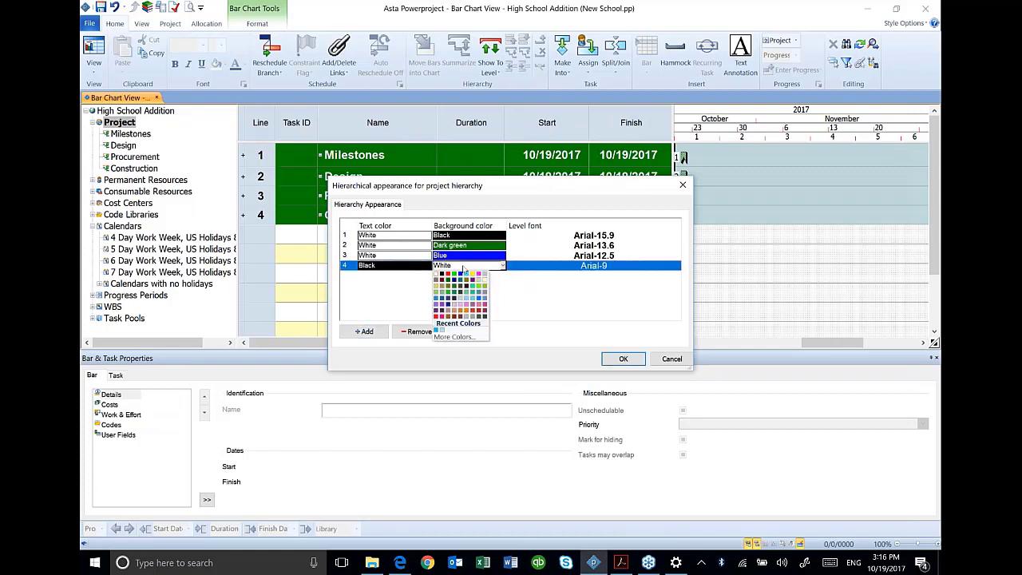
{"action": "left_click", "coordinate": [442, 292]}
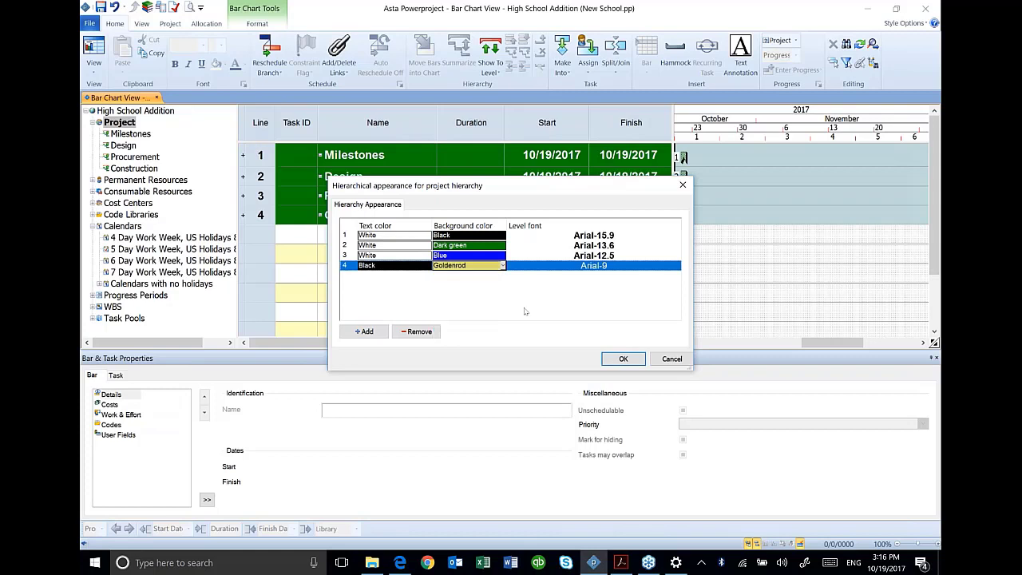
{"action": "left_click", "coordinate": [581, 266]}
{"action": "left_click", "coordinate": [529, 245]}
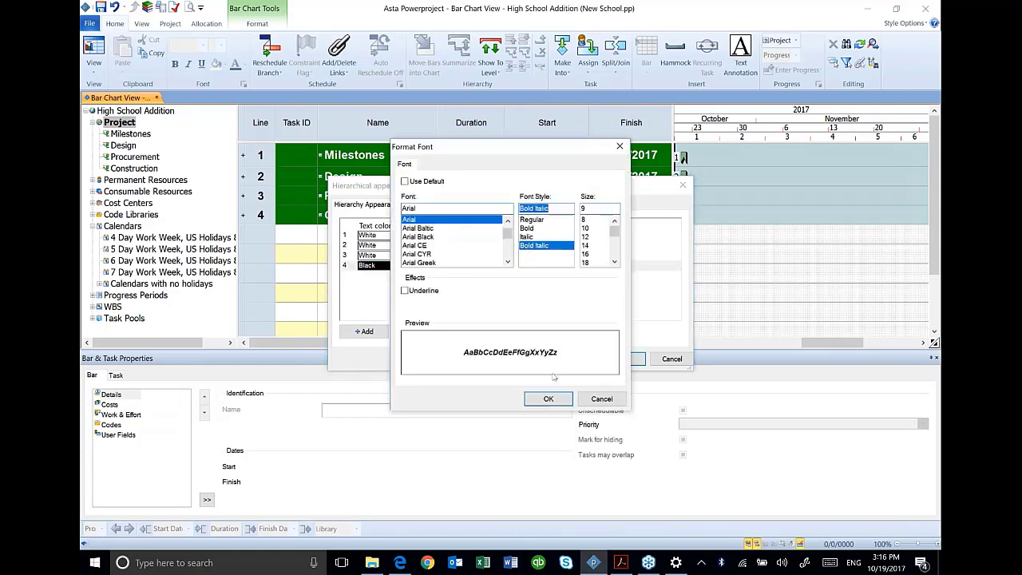
{"action": "left_click", "coordinate": [549, 398]}
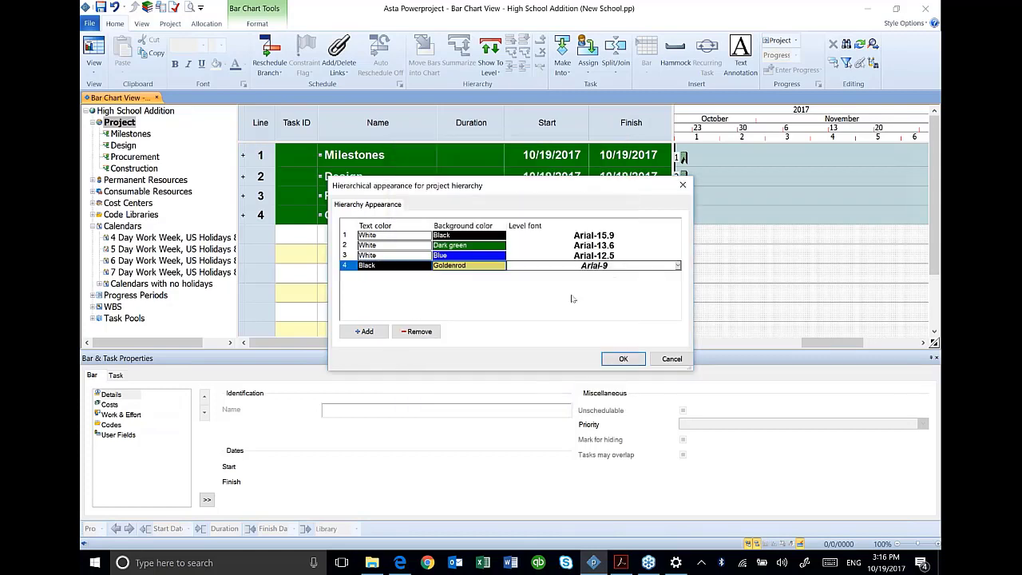
{"action": "left_click", "coordinate": [623, 360]}
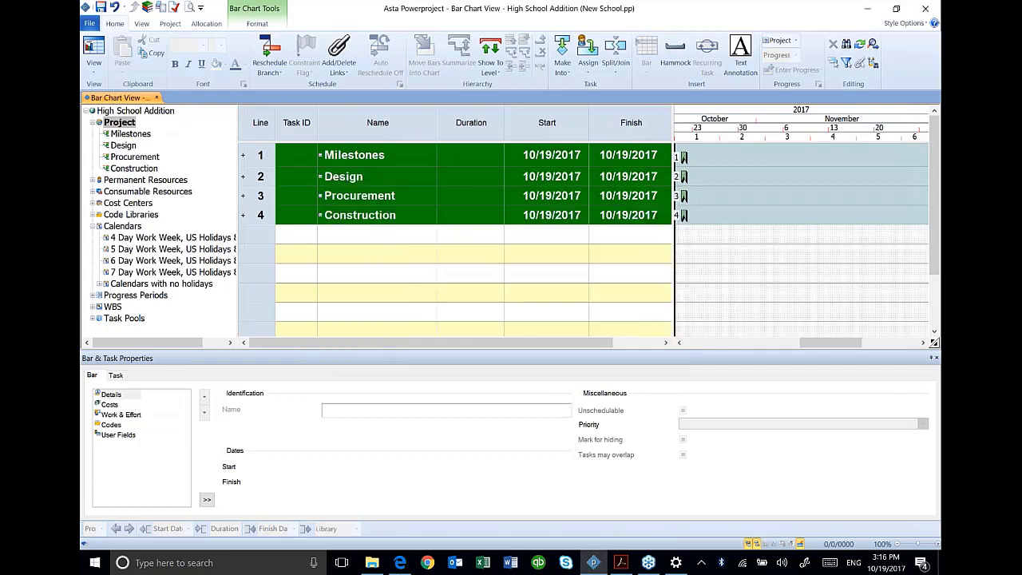
Add a General Conditions child summary under Construction
{"action": "right_click", "coordinate": [117, 169]}
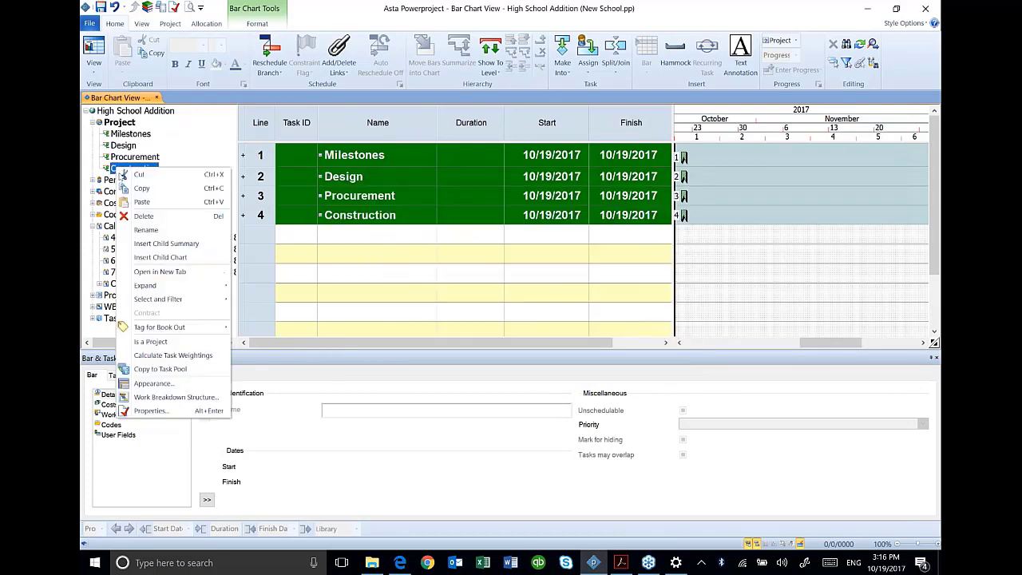
{"action": "left_click", "coordinate": [149, 244]}
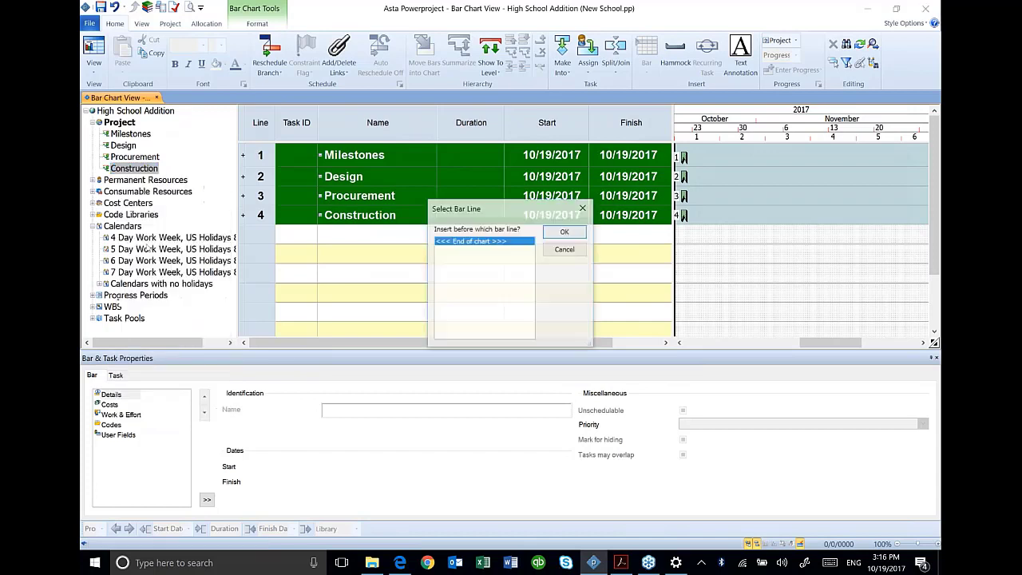
{"action": "left_click", "coordinate": [556, 233]}
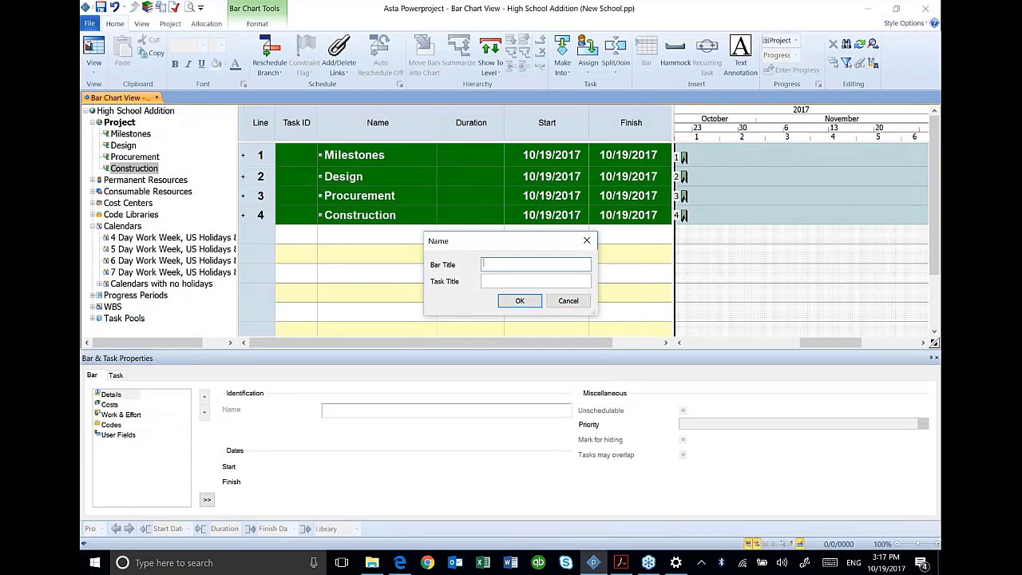
{"action": "type", "text": "General Conditions"}
{"action": "key", "text": "Return"}
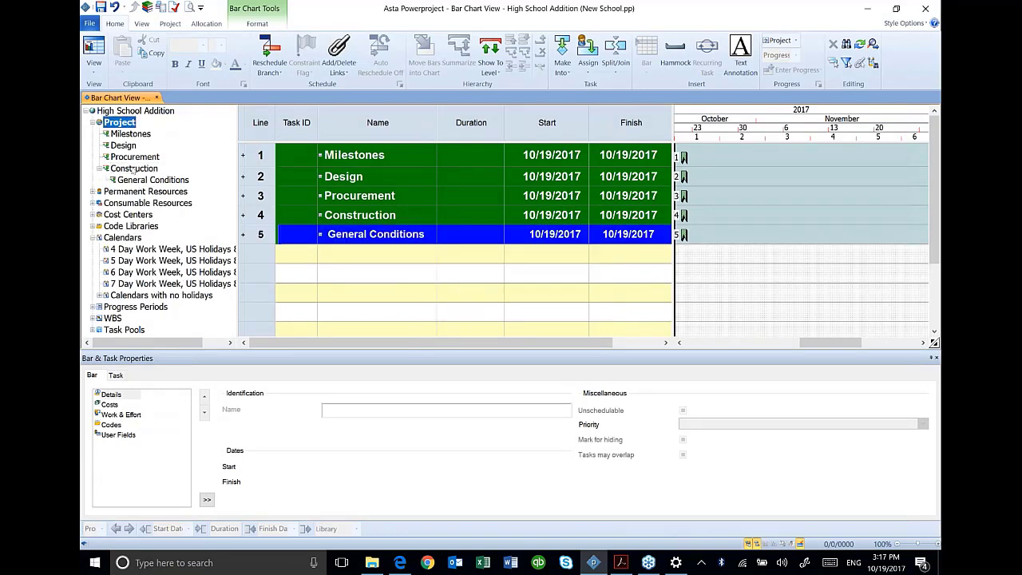
Add a Site Work child summary under Construction at the end of the chart
{"action": "right_click", "coordinate": [133, 169]}
{"action": "left_click", "coordinate": [165, 243]}
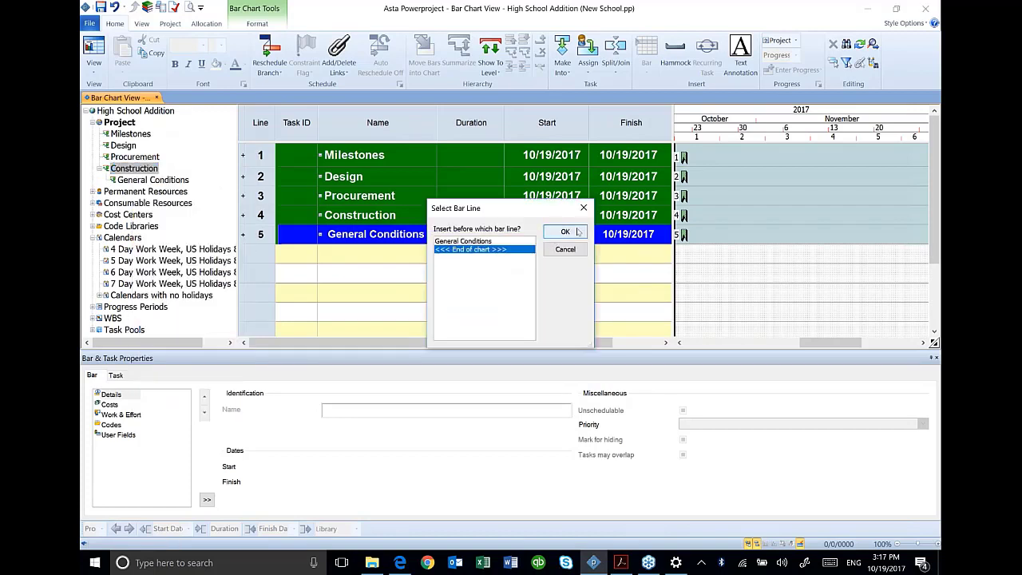
{"action": "left_click", "coordinate": [568, 231]}
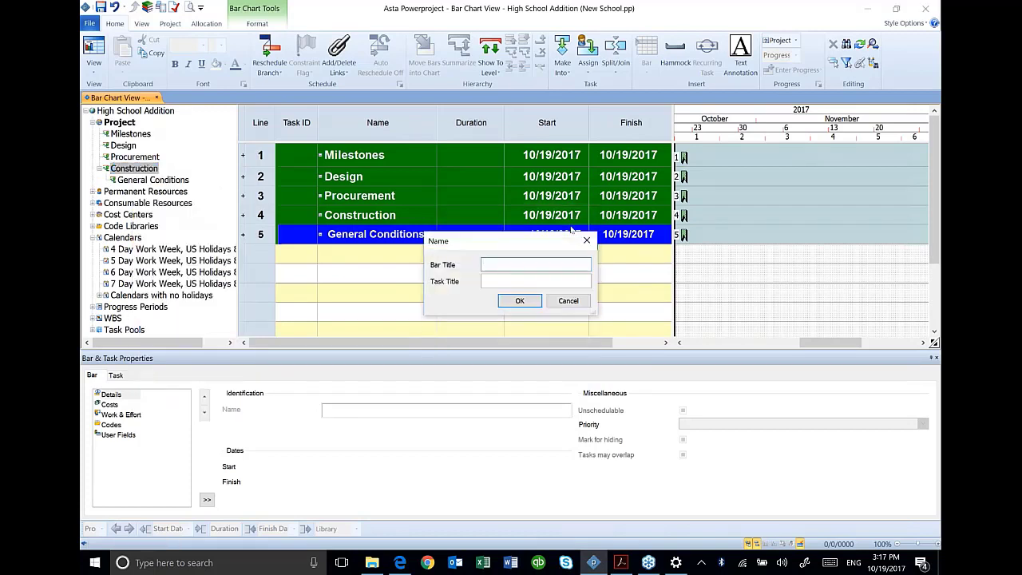
{"action": "type", "text": "Site Work"}
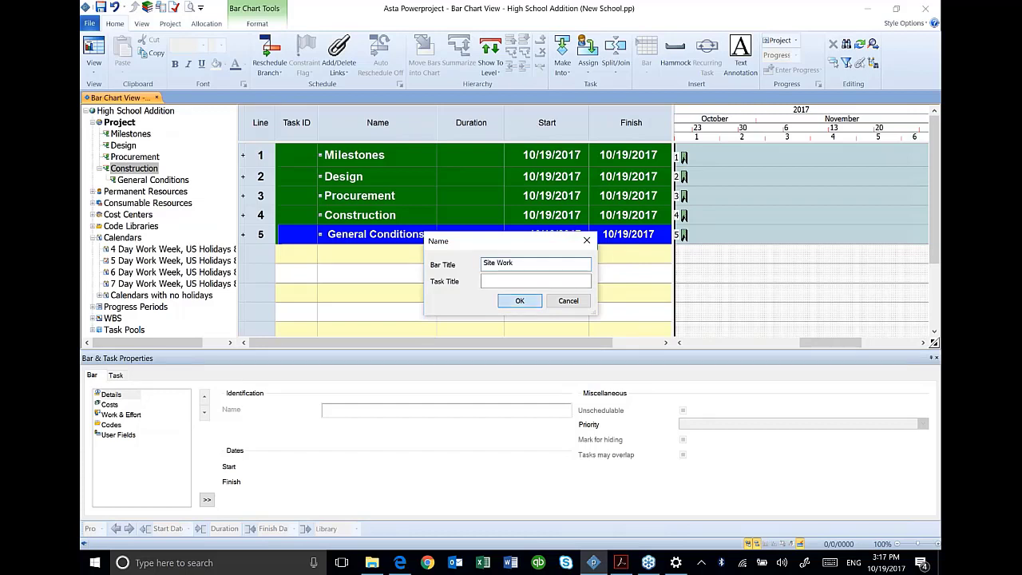
{"action": "left_click", "coordinate": [516, 302]}
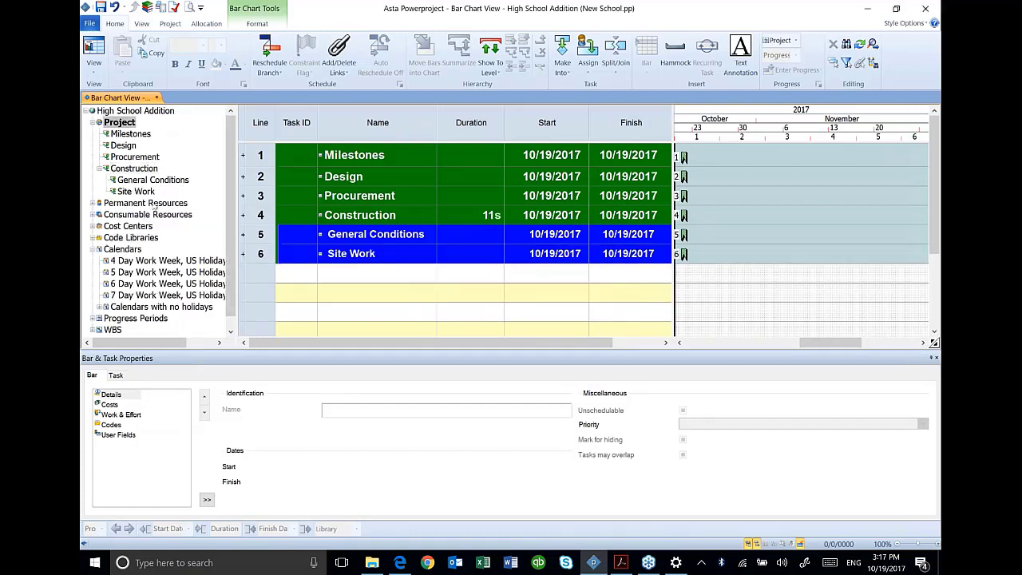
Insert a third child summary under Construction, titled Building
{"action": "left_click", "coordinate": [142, 171]}
{"action": "right_click", "coordinate": [142, 171]}
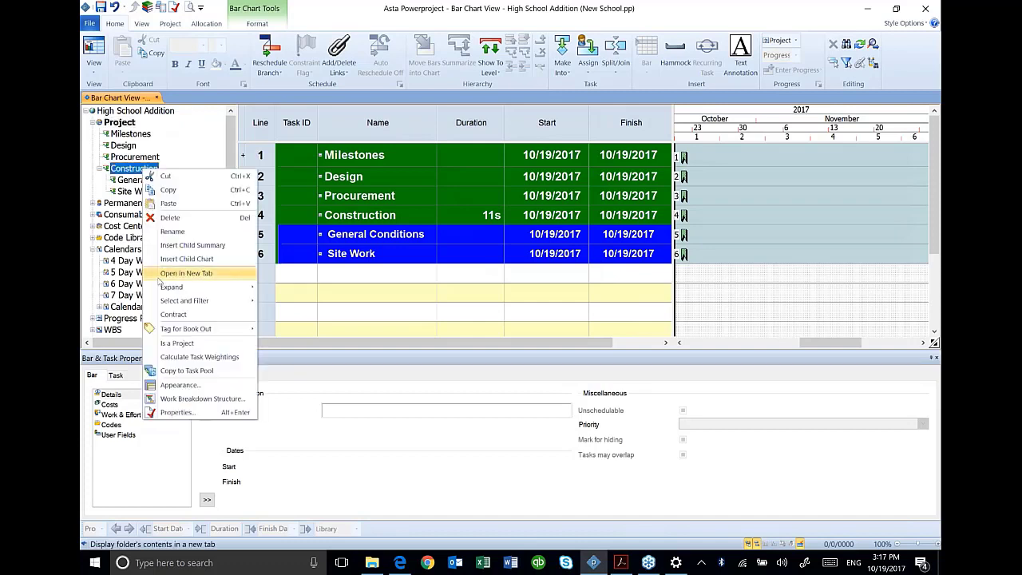
{"action": "left_click", "coordinate": [186, 259]}
{"action": "left_click", "coordinate": [476, 257]}
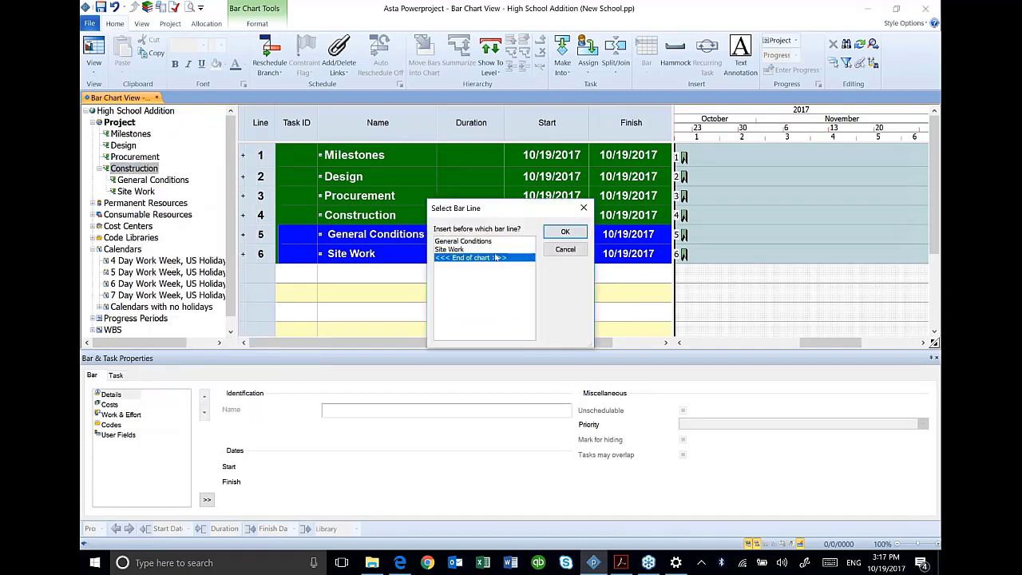
{"action": "left_click", "coordinate": [565, 232]}
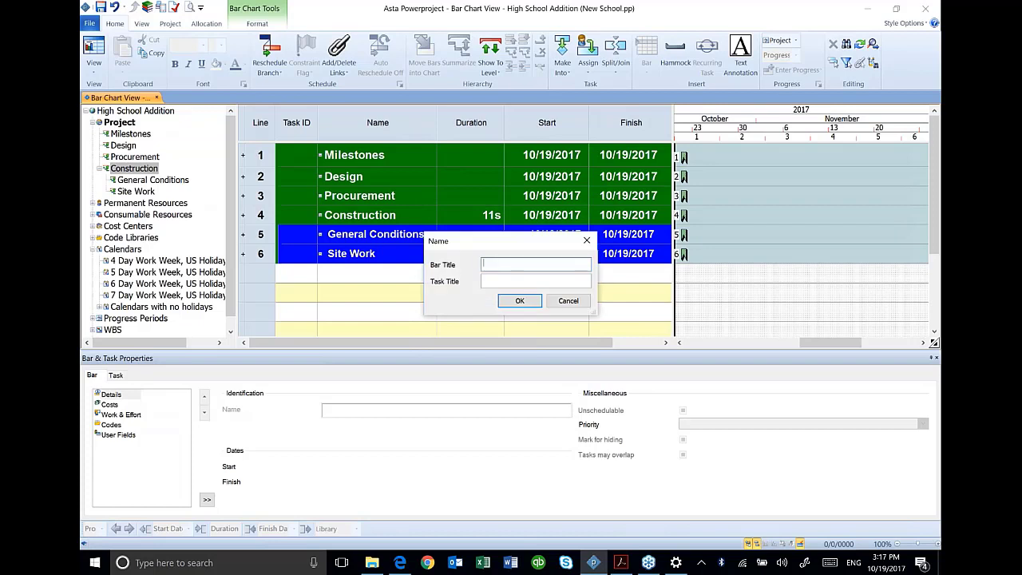
{"action": "type", "text": "Building"}
Confirm Building, add Site Finishes as Construction's last child summary, and open Building's chart
{"action": "left_click", "coordinate": [519, 300]}
{"action": "left_click", "coordinate": [135, 168]}
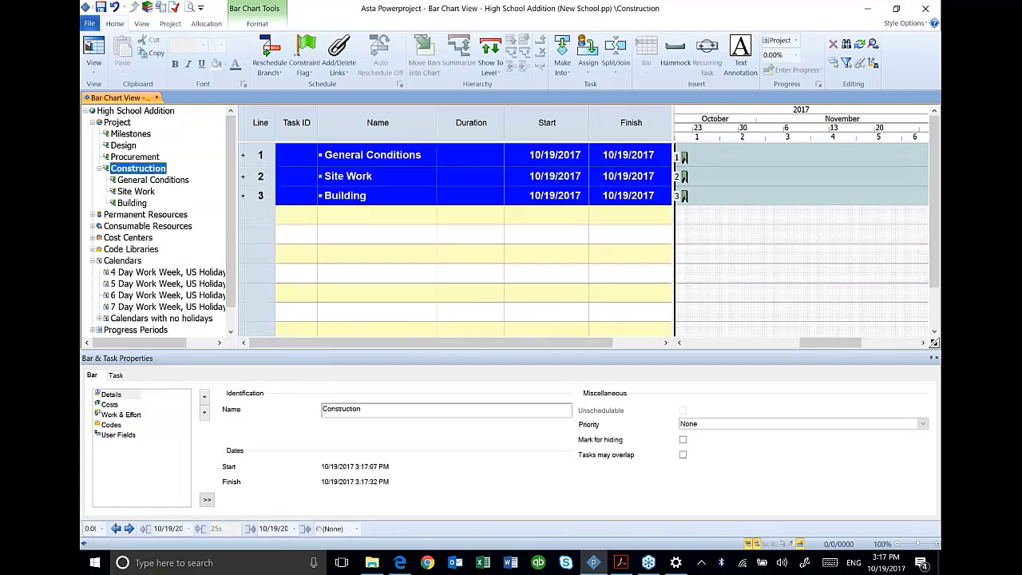
{"action": "right_click", "coordinate": [141, 170]}
{"action": "left_click", "coordinate": [180, 256]}
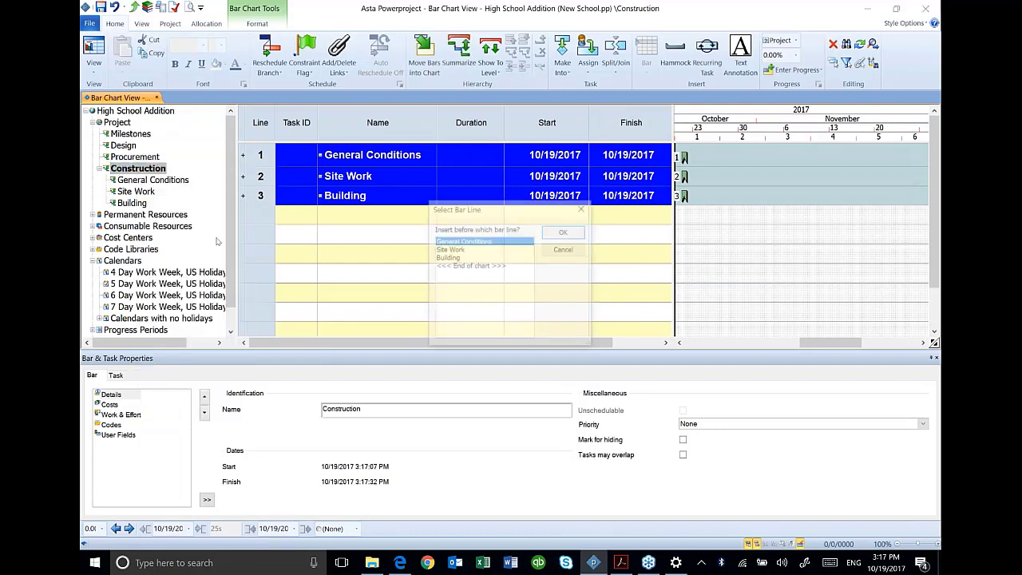
{"action": "left_click", "coordinate": [484, 265]}
{"action": "left_click", "coordinate": [565, 232]}
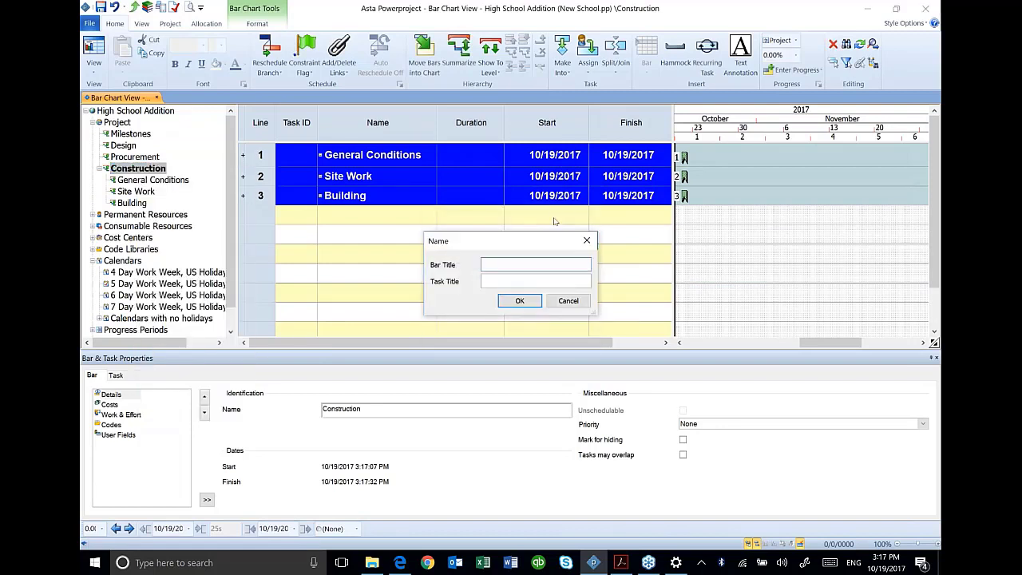
{"action": "type", "text": "Site Finishes"}
{"action": "left_click", "coordinate": [519, 300]}
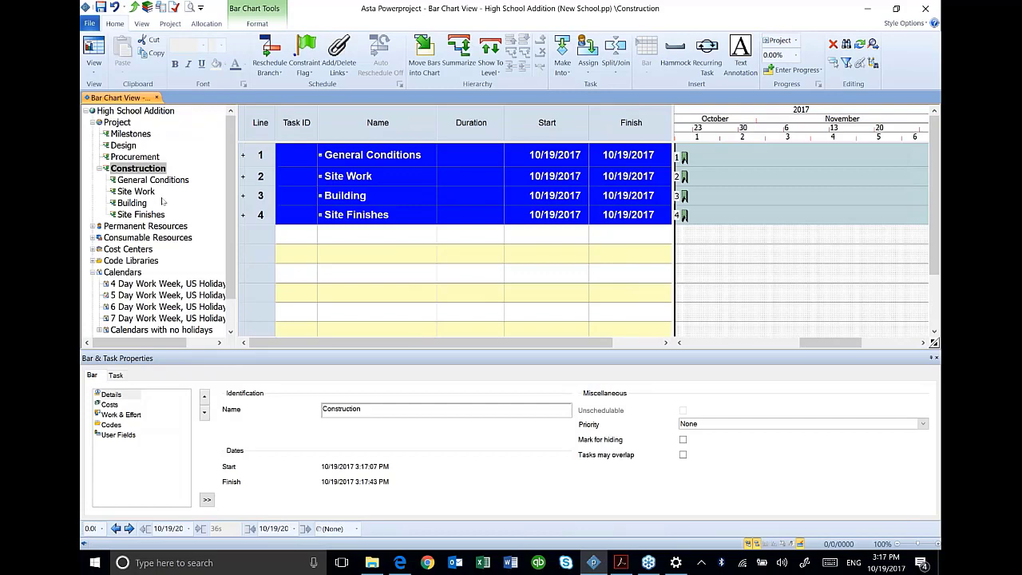
{"action": "left_click", "coordinate": [135, 203]}
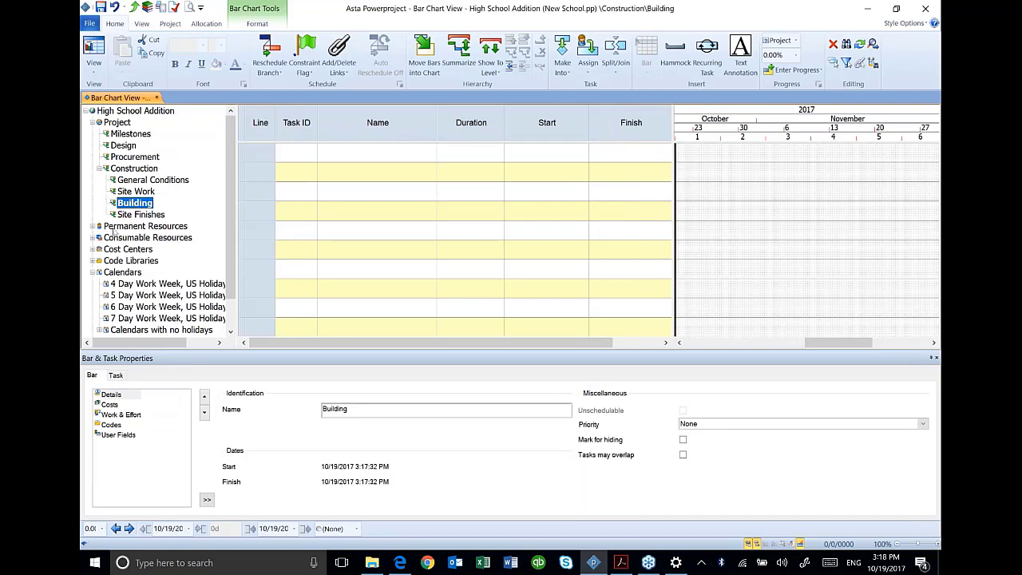
Add a Substructure child summary under Building
{"action": "right_click", "coordinate": [133, 206]}
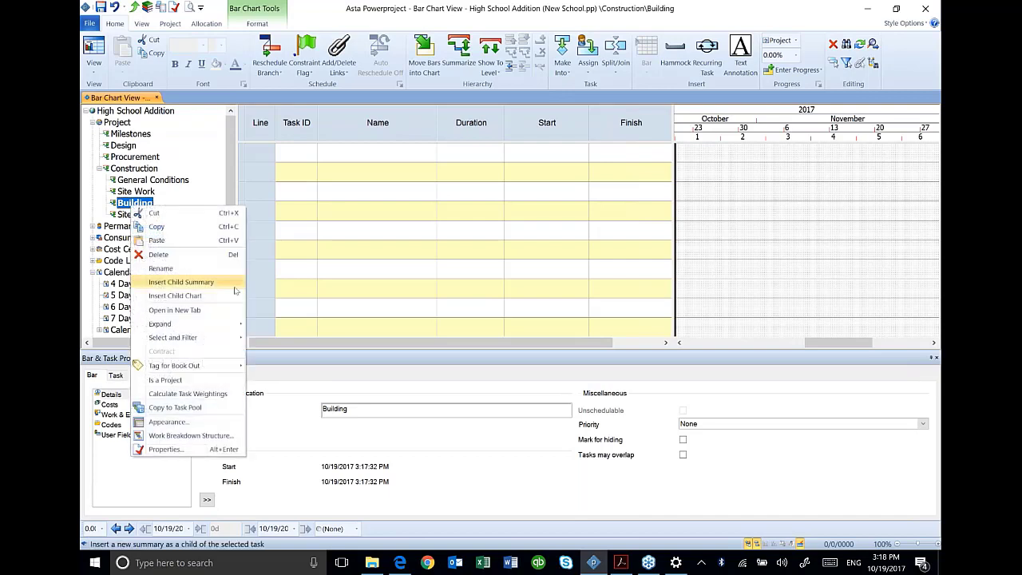
{"action": "left_click", "coordinate": [172, 283]}
{"action": "left_click", "coordinate": [558, 232]}
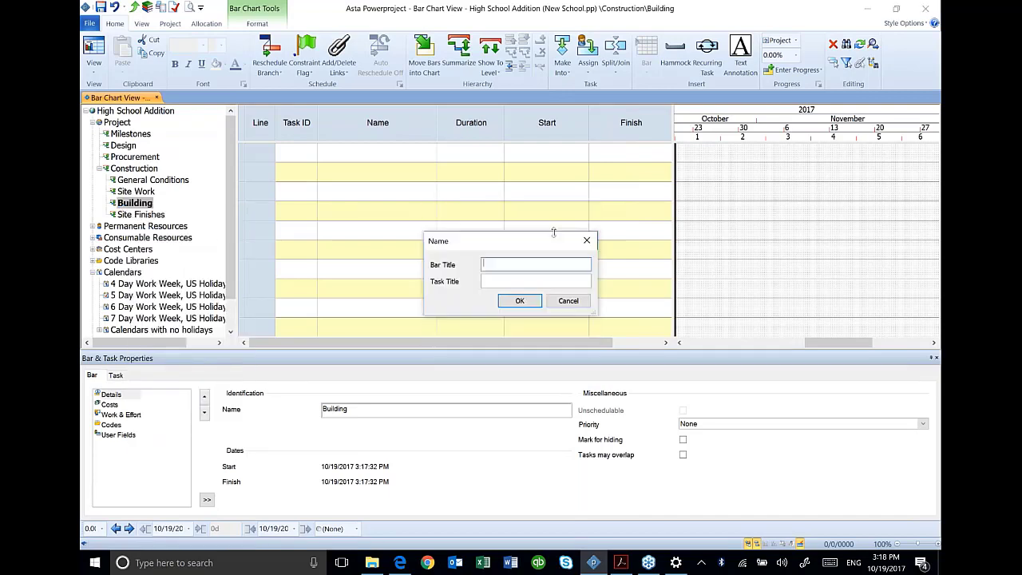
{"action": "type", "text": "Substructure"}
{"action": "left_click", "coordinate": [526, 302]}
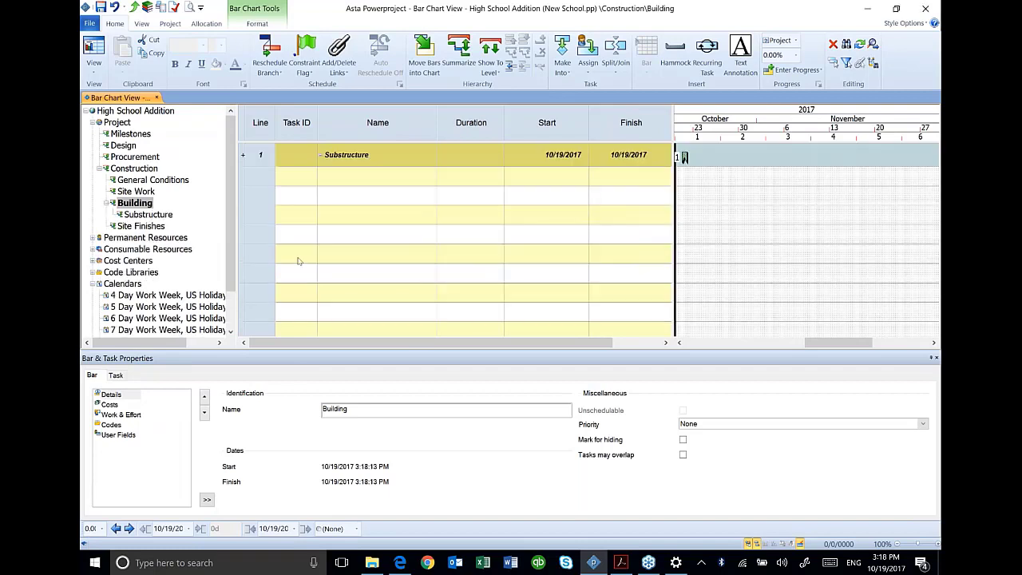
Add a Structure child summary under Building at the end of the chart
{"action": "left_click", "coordinate": [126, 205]}
{"action": "right_click", "coordinate": [128, 205]}
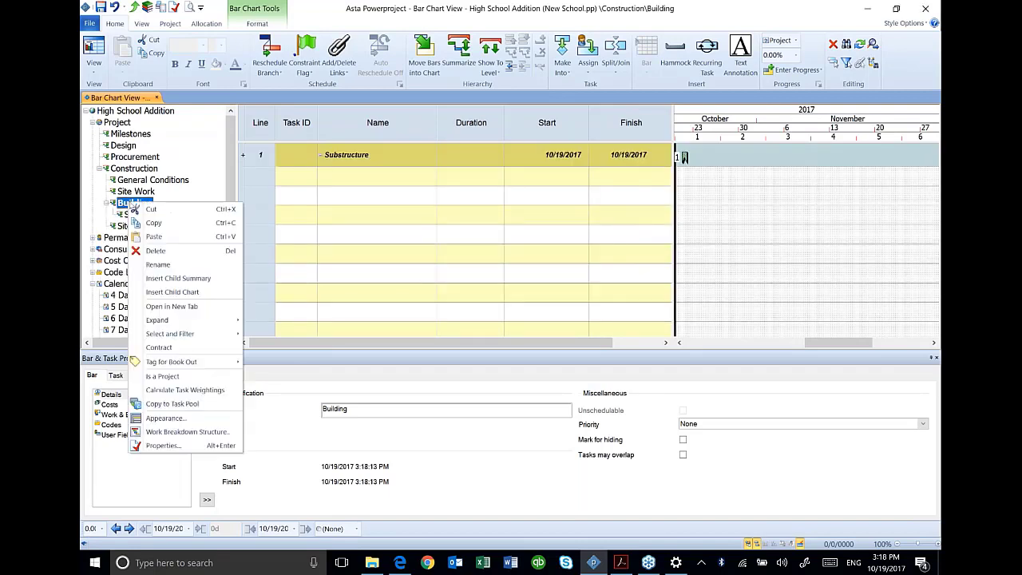
{"action": "left_click", "coordinate": [163, 278]}
{"action": "left_click", "coordinate": [475, 249]}
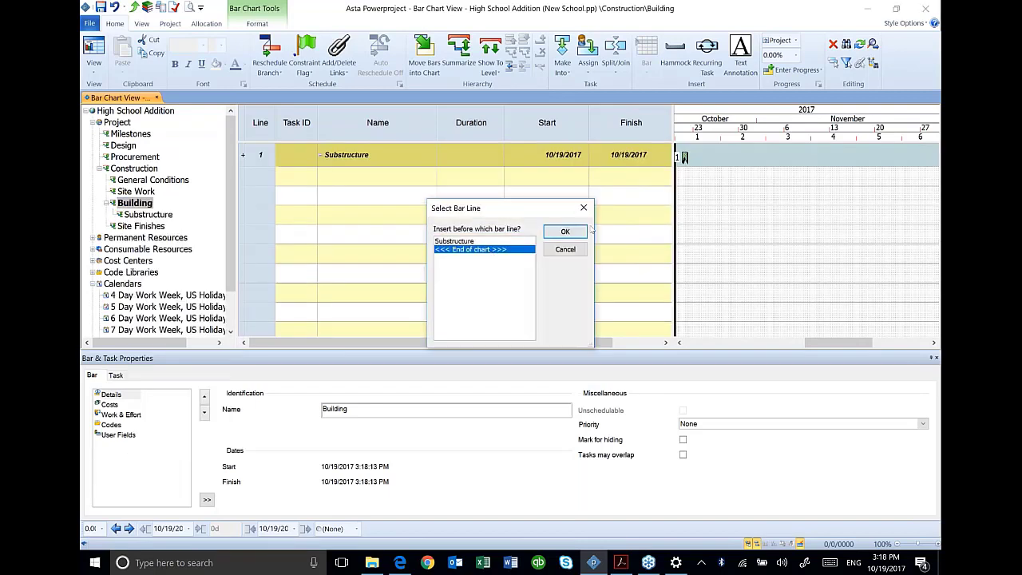
{"action": "left_click", "coordinate": [564, 231]}
{"action": "type", "text": "Structure"}
{"action": "left_click", "coordinate": [519, 301]}
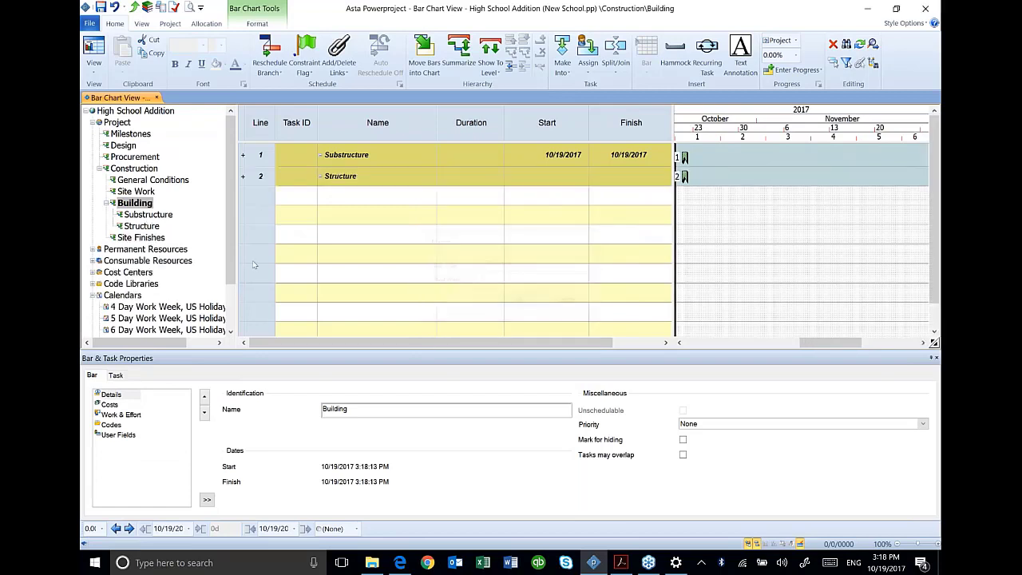
Add an Exteriors child summary under Building at the end of the chart
{"action": "right_click", "coordinate": [135, 204]}
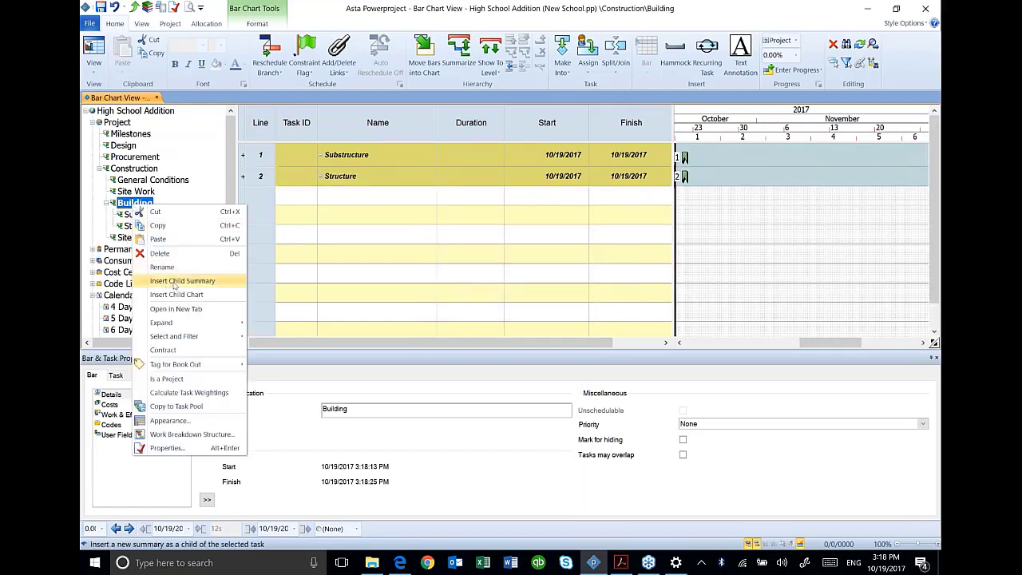
{"action": "left_click", "coordinate": [174, 282]}
{"action": "left_click", "coordinate": [472, 258]}
{"action": "left_click", "coordinate": [566, 232]}
{"action": "type", "text": "Exteriors"}
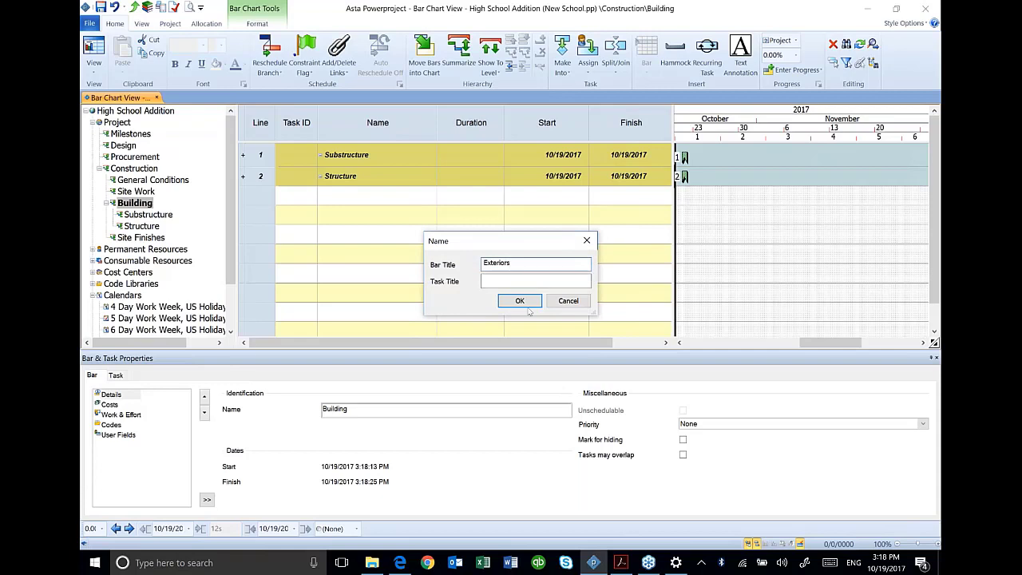
{"action": "left_click", "coordinate": [519, 301]}
Add Interiors as Building's fourth child summary, then view the Design and Substructure charts
{"action": "right_click", "coordinate": [126, 206]}
{"action": "left_click", "coordinate": [151, 284]}
{"action": "left_click", "coordinate": [458, 257]}
{"action": "left_click", "coordinate": [460, 266]}
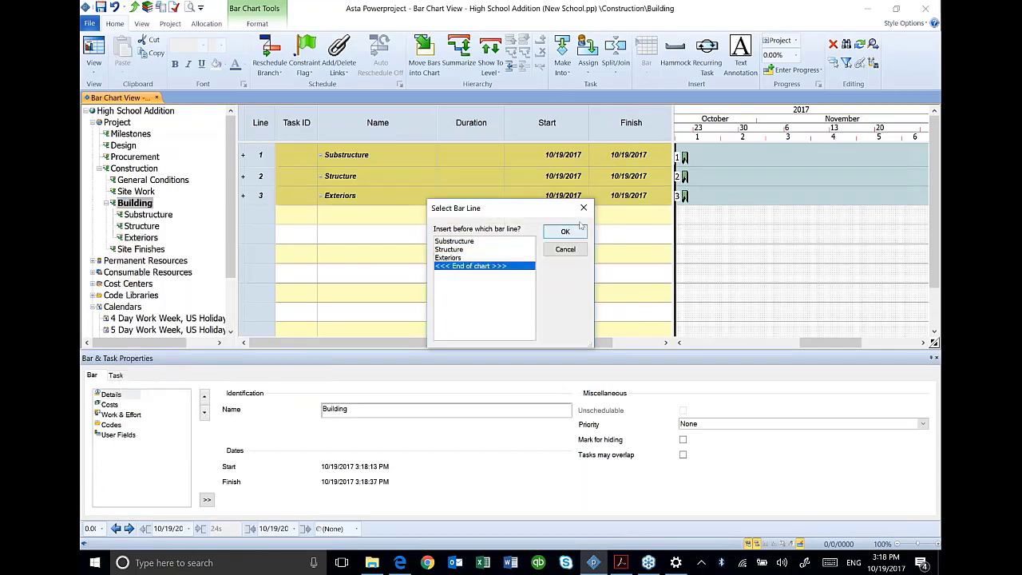
{"action": "left_click", "coordinate": [567, 232]}
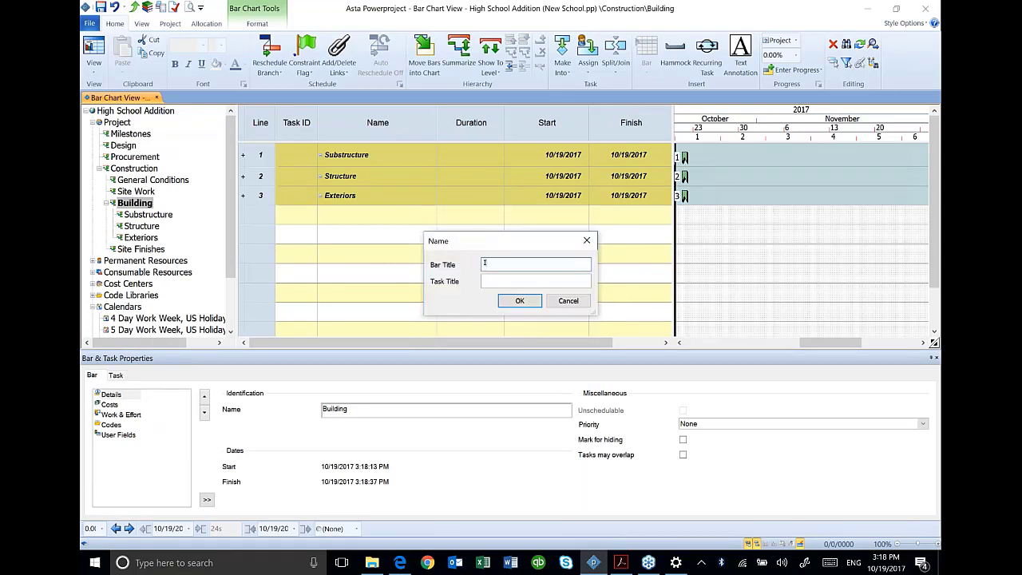
{"action": "type", "text": "Interiors"}
{"action": "key", "text": "Return"}
{"action": "left_click", "coordinate": [135, 156]}
{"action": "left_click", "coordinate": [123, 145]}
{"action": "left_click", "coordinate": [151, 214]}
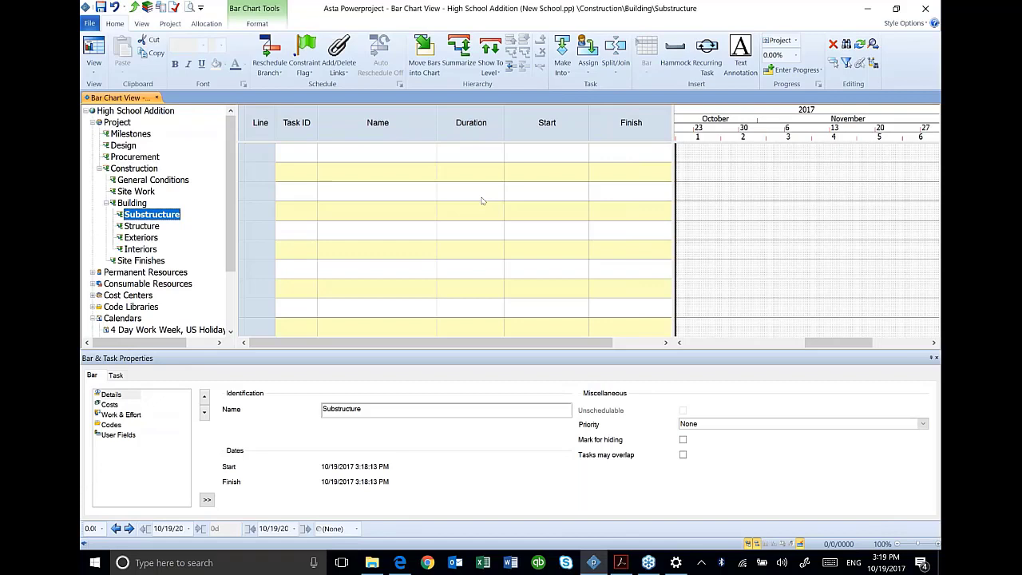
View the Design and Milestones charts, then open the empty Exteriors chart
{"action": "left_click", "coordinate": [134, 148]}
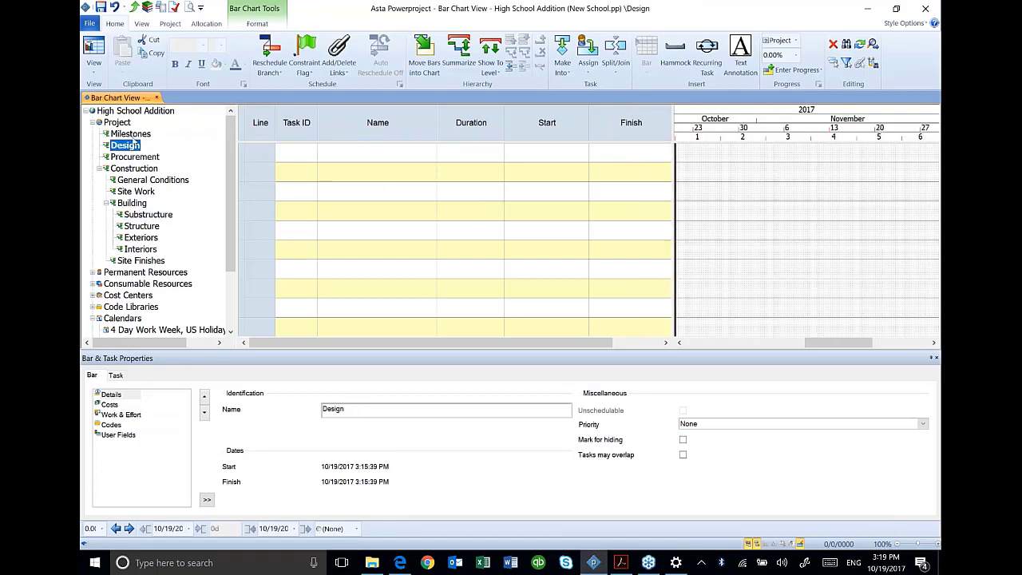
{"action": "left_click", "coordinate": [130, 133]}
{"action": "left_click", "coordinate": [142, 237]}
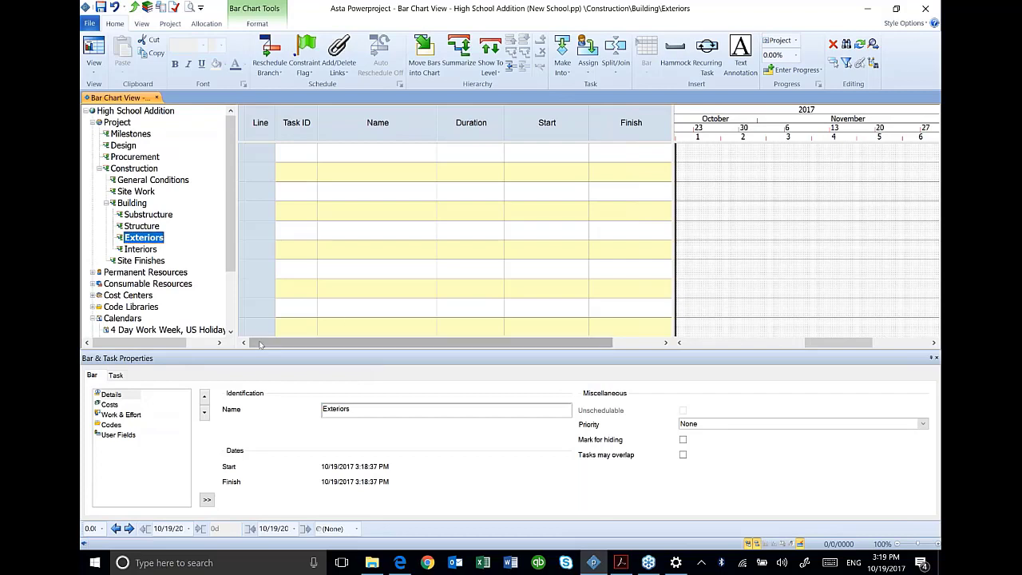
Open the Building chart to list Substructure, Structure, Exteriors and Interiors
{"action": "left_click", "coordinate": [128, 203]}
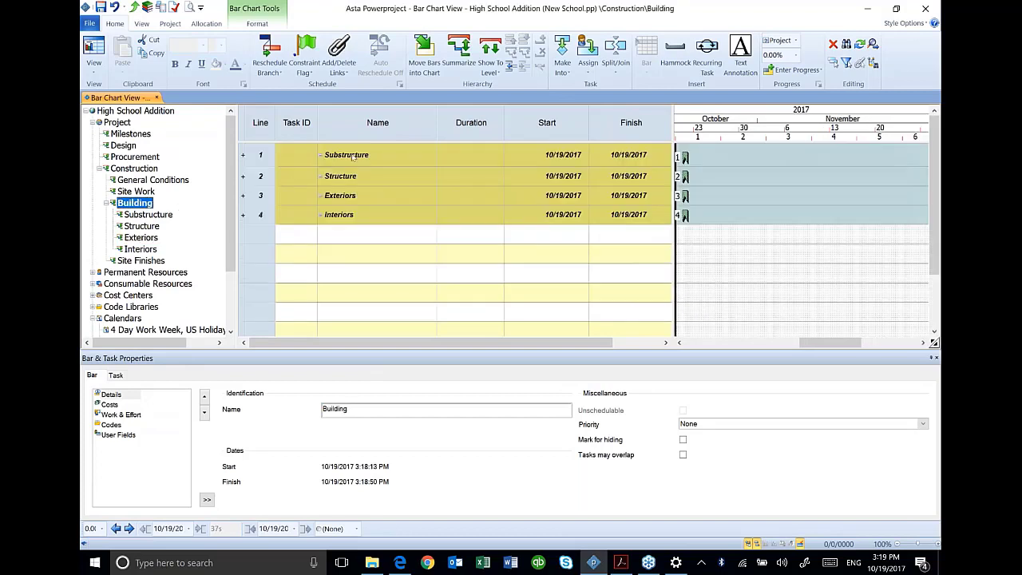